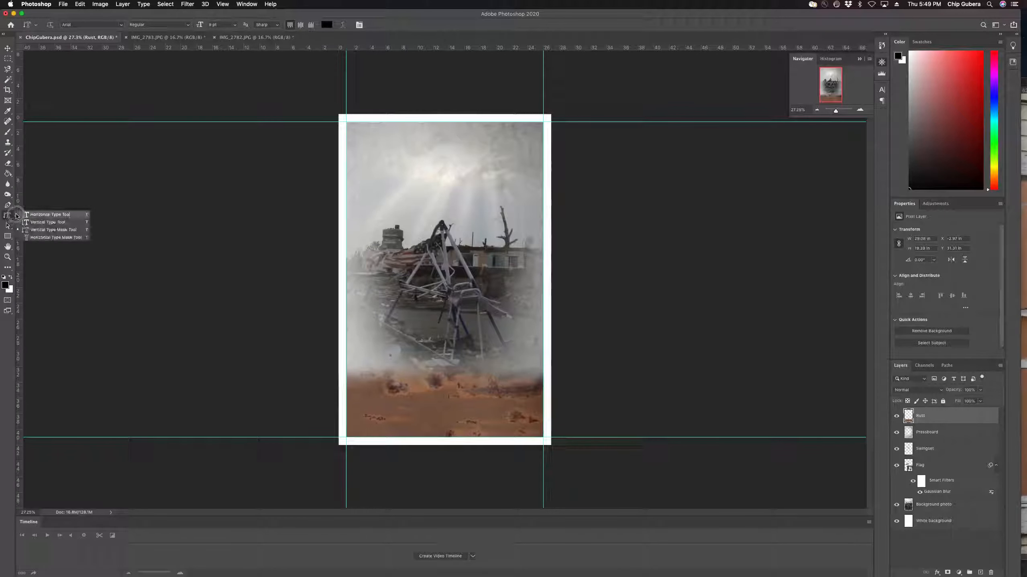
Add the horizontal text JOPLIN in Arial at 192 pt over the rust strip at the poster's lower end.
click(26, 215)
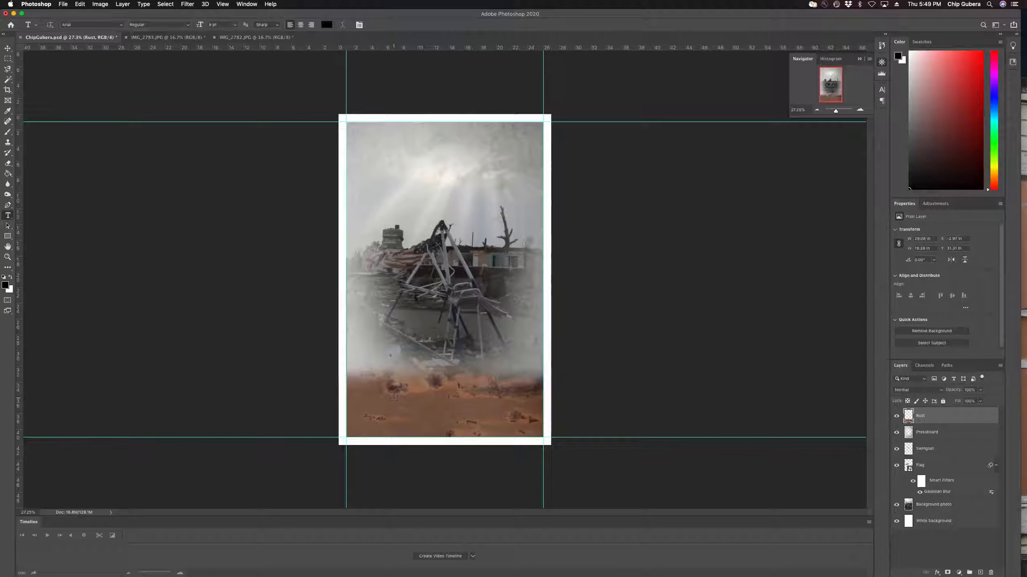
click(395, 395)
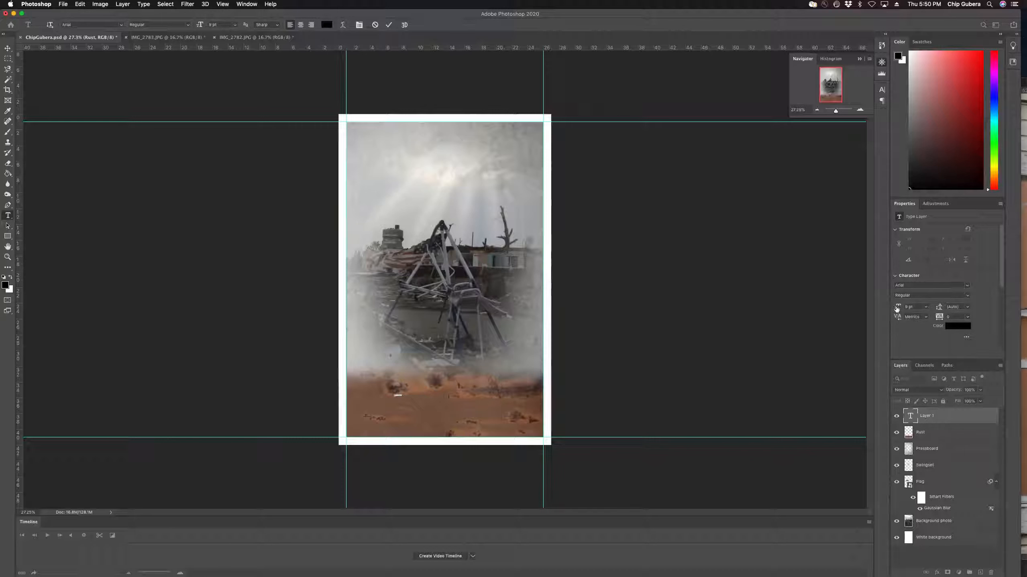
mouse_move(897, 308)
mouse_down()
mouse_move(956, 308)
mouse_move(914, 307)
mouse_up()
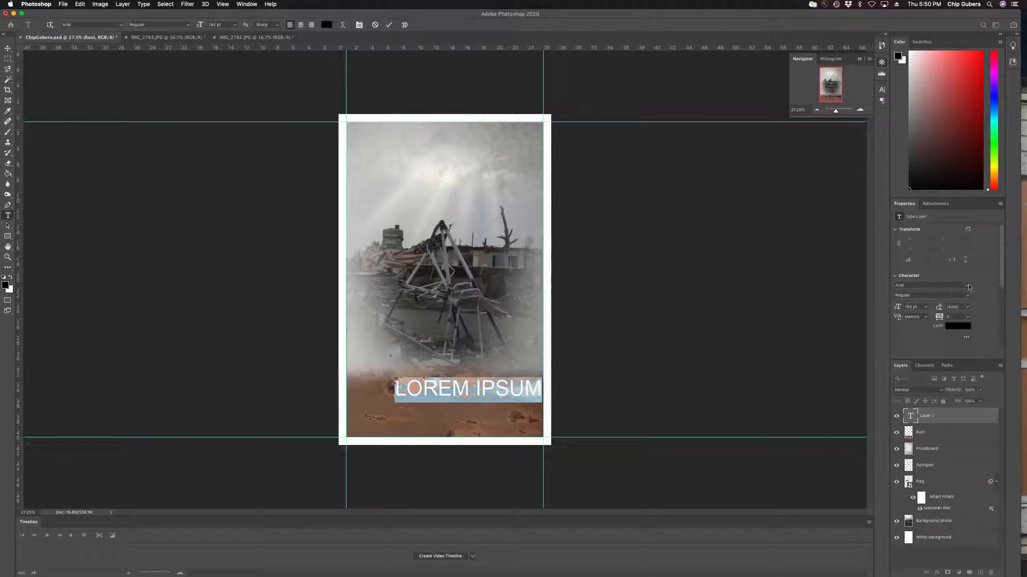
click(967, 288)
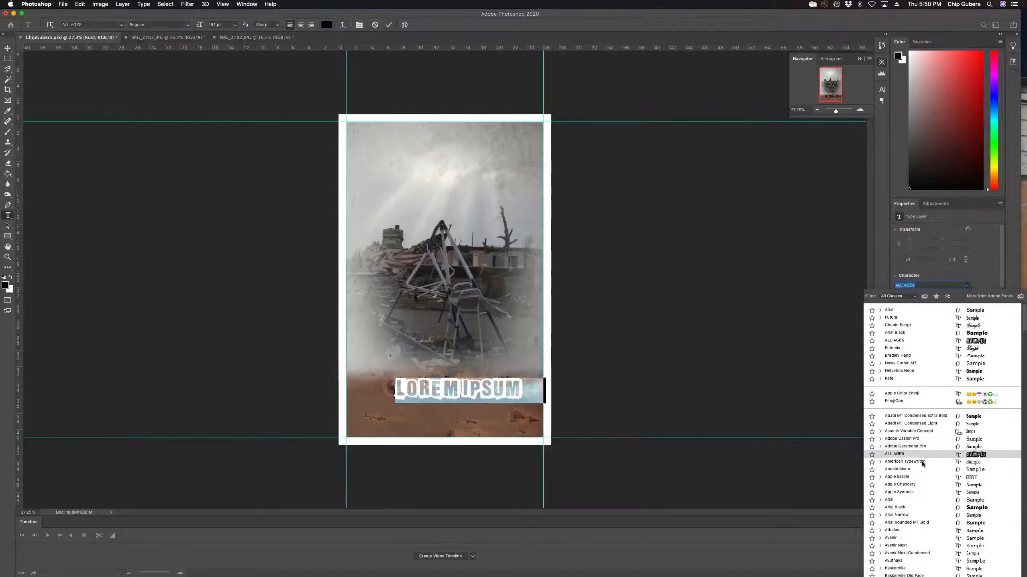
scroll(921, 479, down, 3)
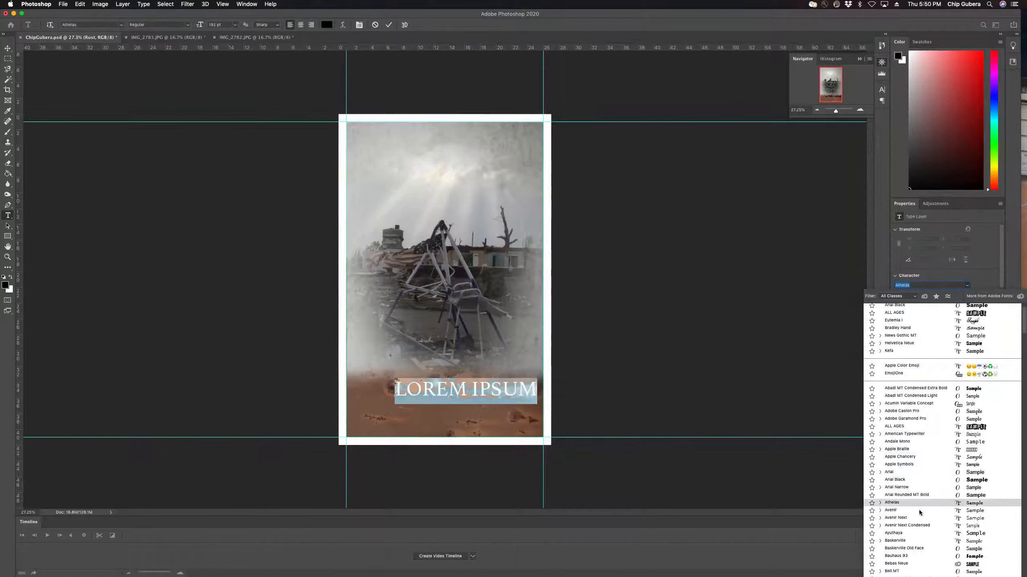
click(909, 472)
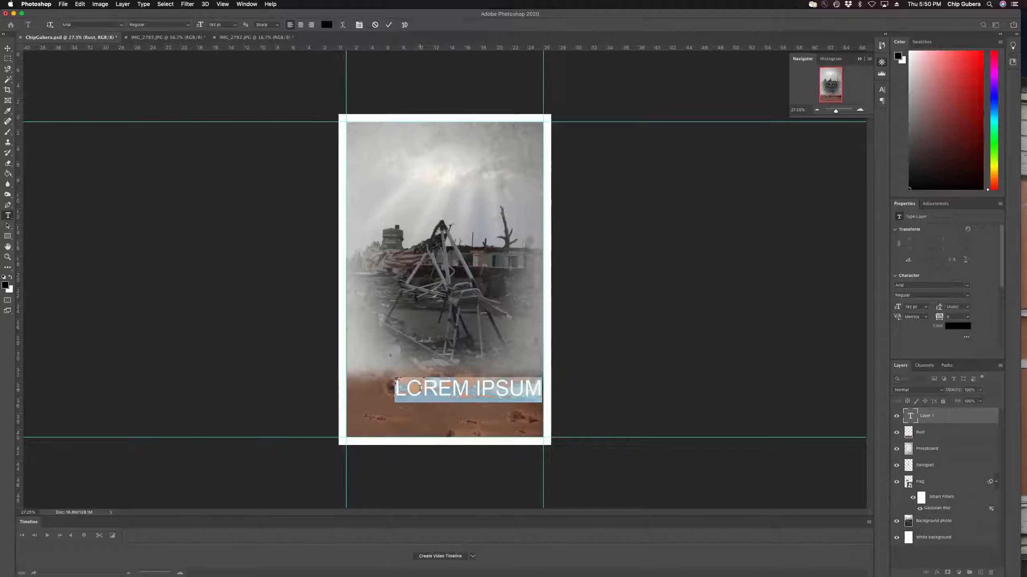
text(JOPLIN)
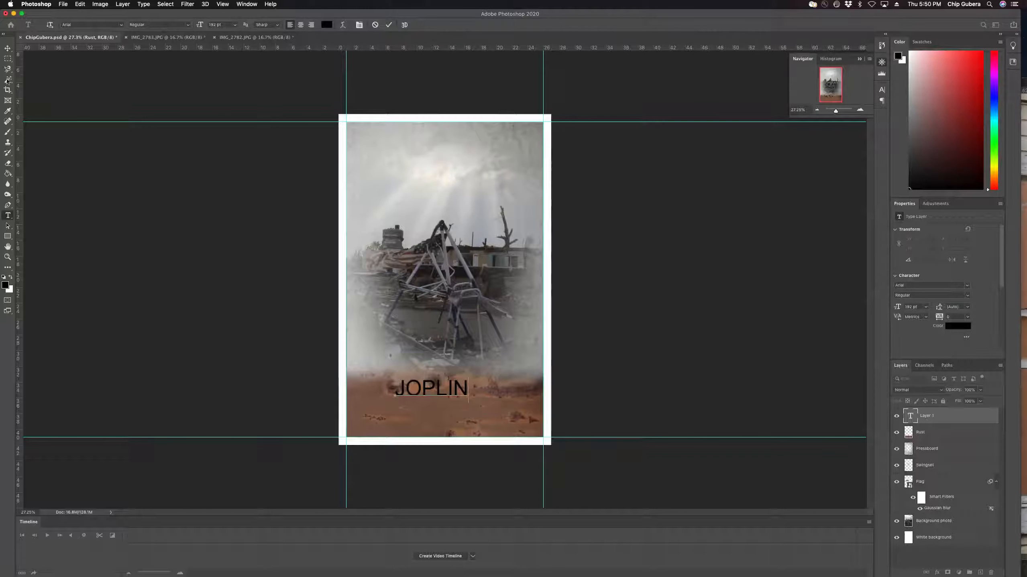
Scale the JOPLIN text up to about 415 pt across the rust strip and nudge it slightly downward.
click(7, 48)
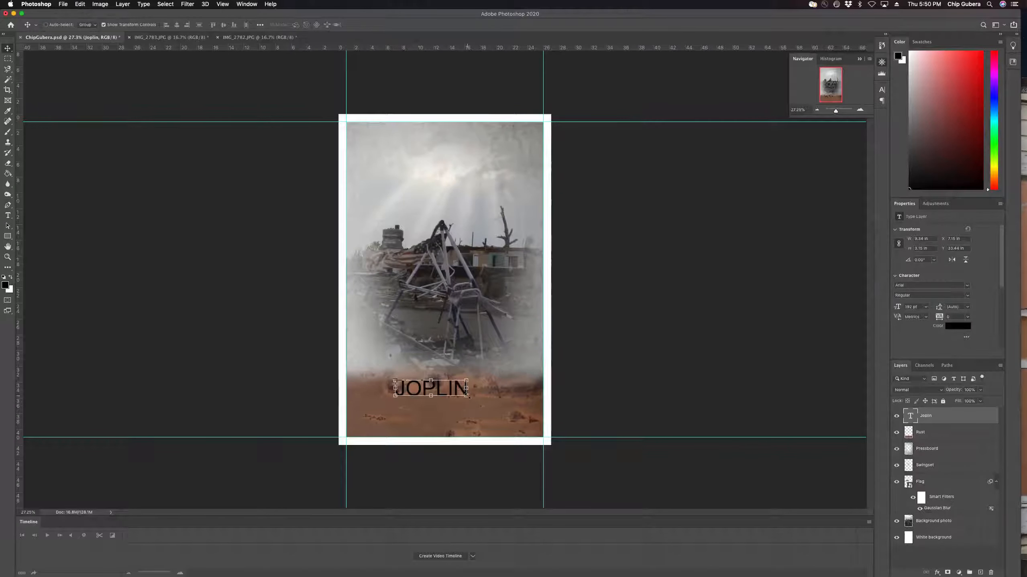
drag(468, 397, 488, 416)
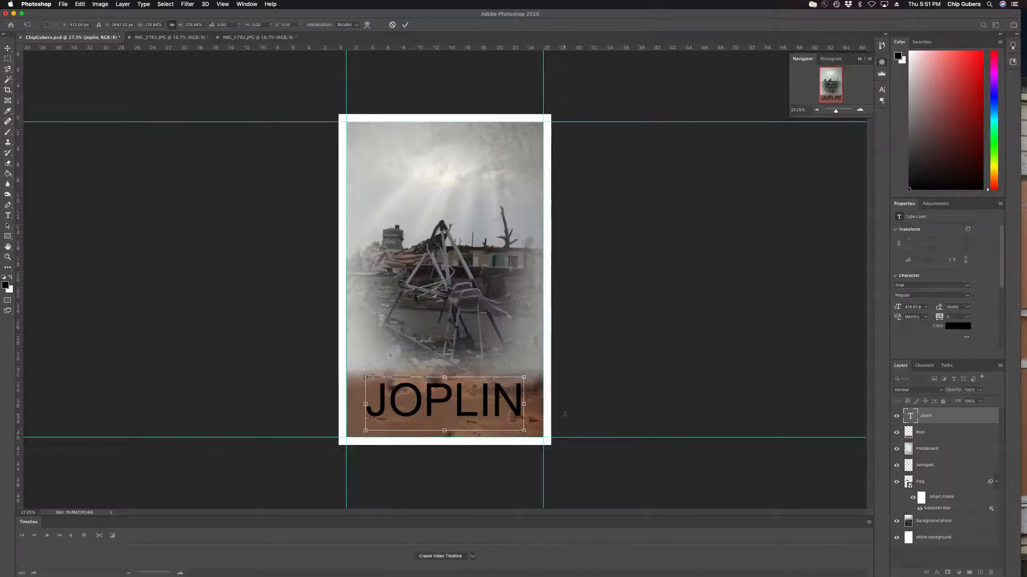
key(Down)
key(Down)
key(Down)
key(Down)
key(Down)
key(Down)
key(Down)
key(Down)
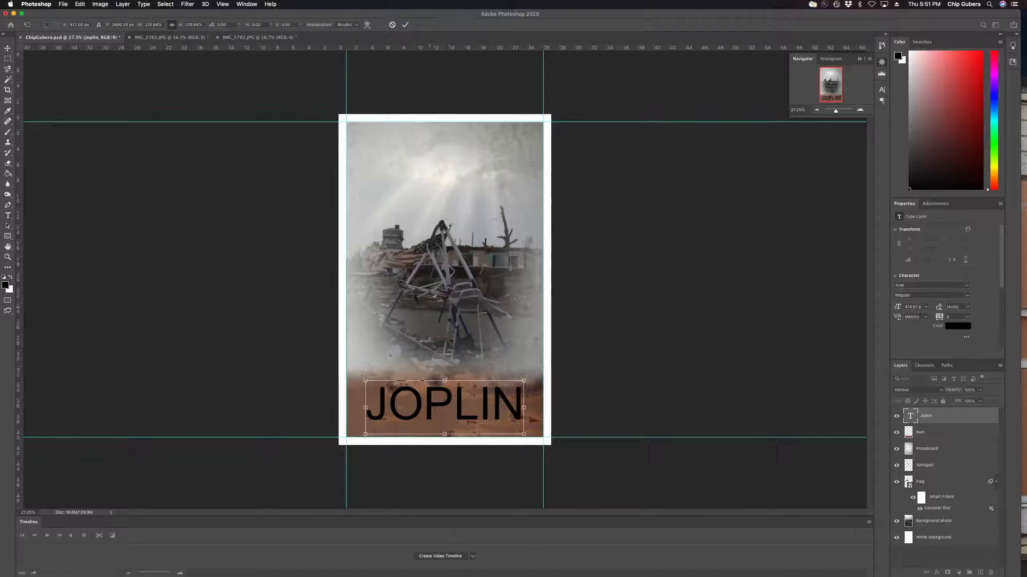
Draw a trial paragraph text box over the swing set and delete its placeholder text layer.
click(9, 216)
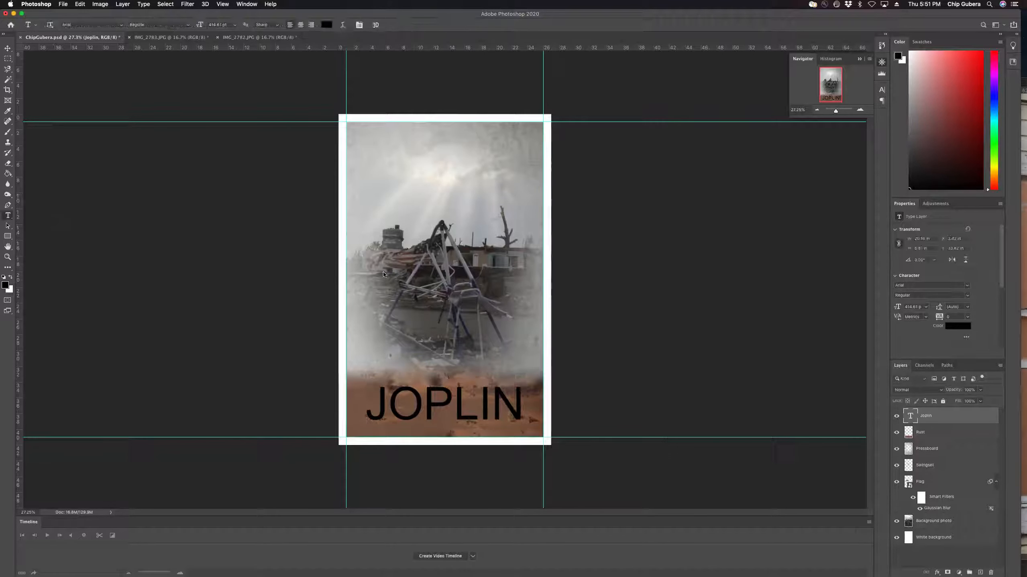
drag(384, 256, 445, 291)
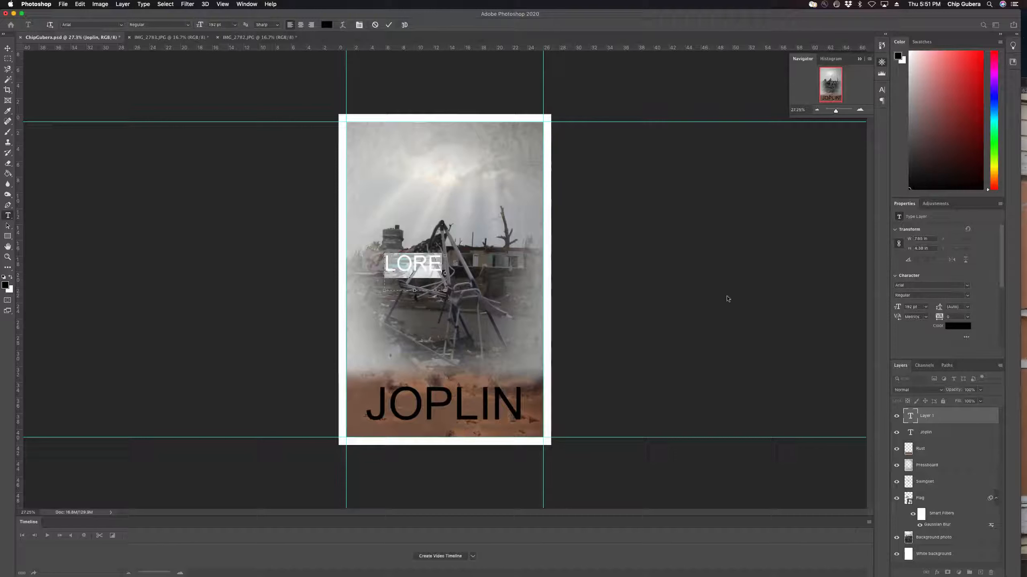
click(8, 48)
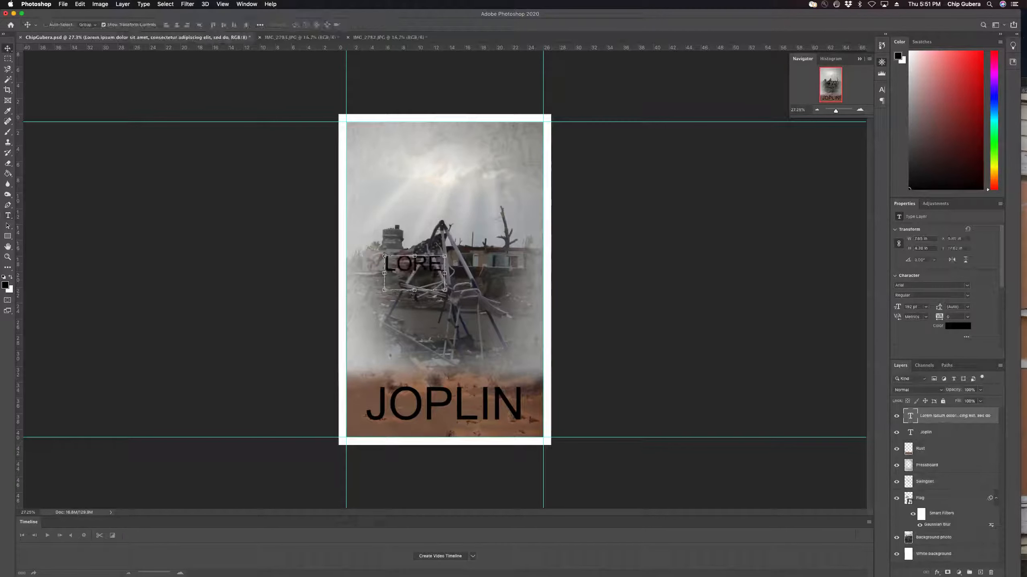
click(992, 574)
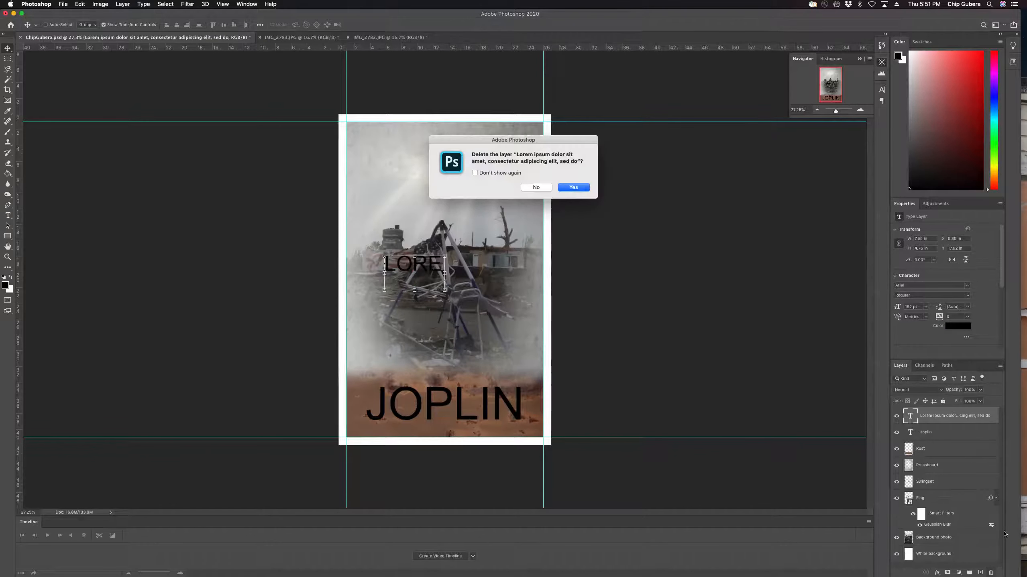
click(574, 190)
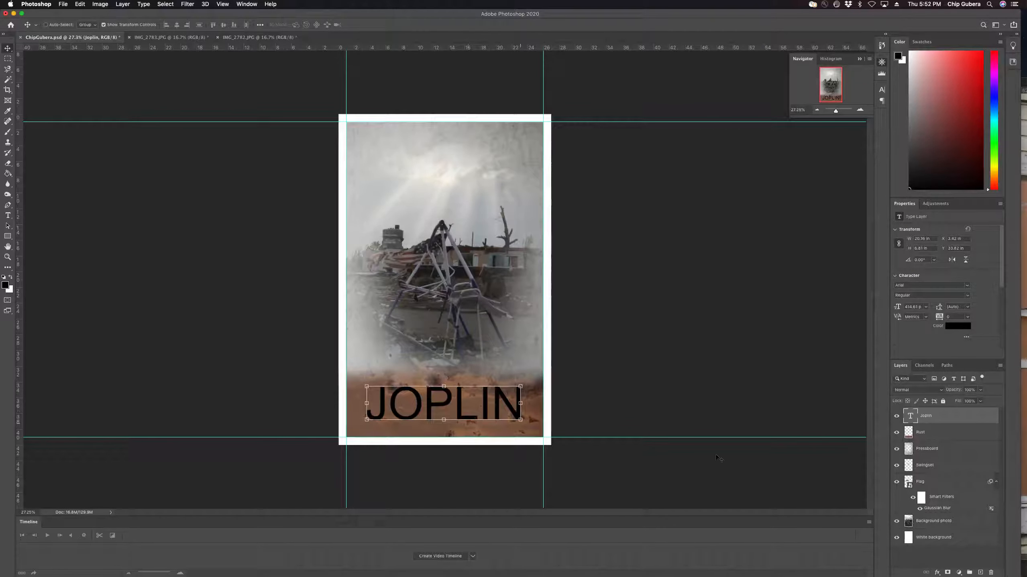
double_click(984, 421)
click(643, 146)
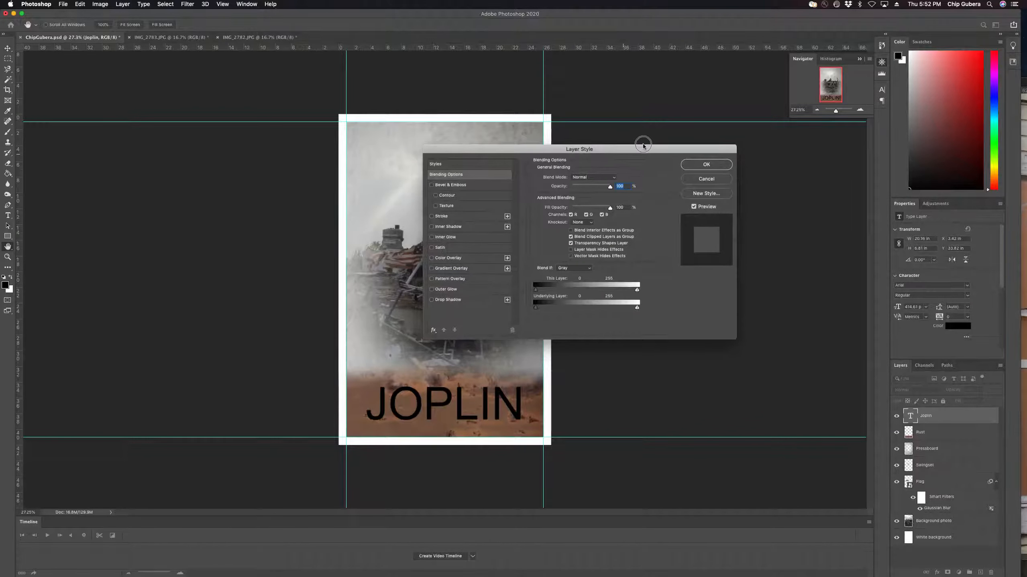
drag(644, 146, 760, 135)
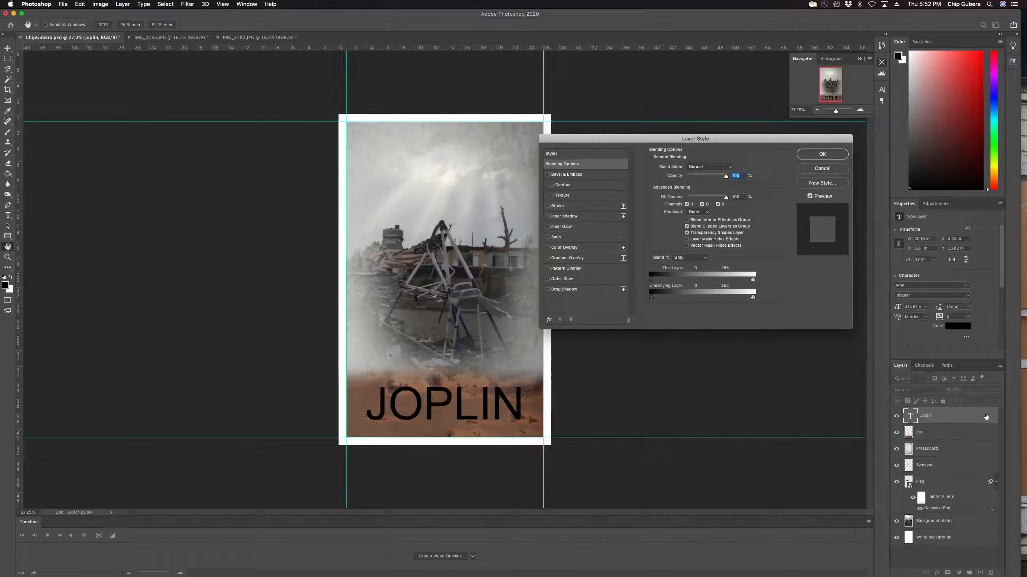
click(834, 168)
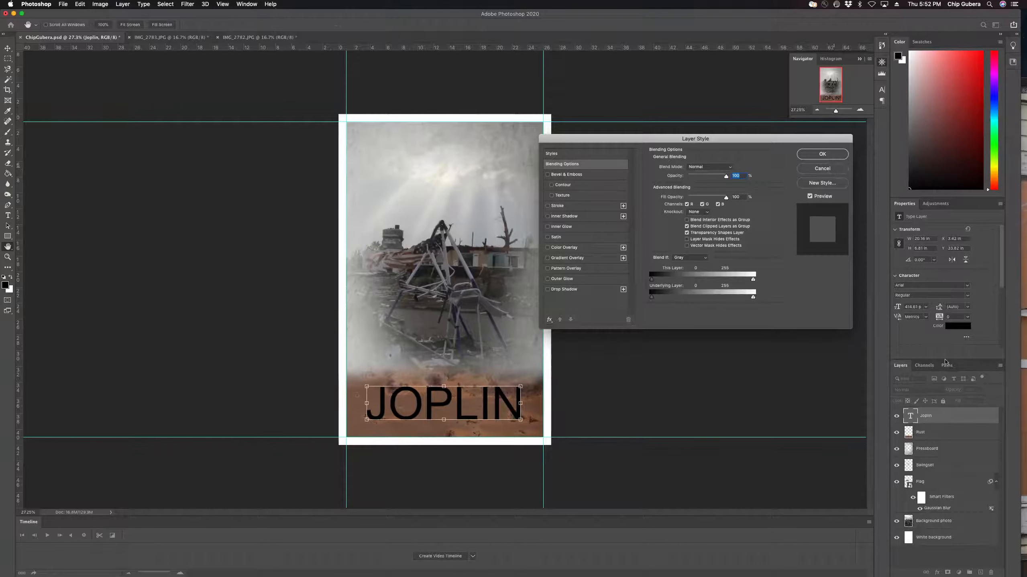
Try a red #f30b0b outside stroke at different sizes on the JOPLIN layer and discard it.
double_click(971, 419)
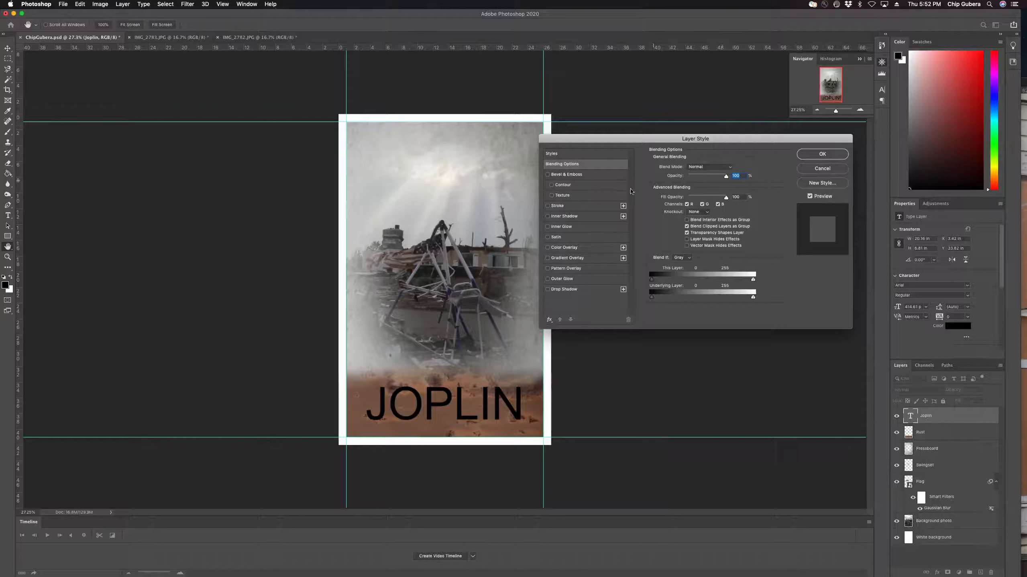
click(548, 206)
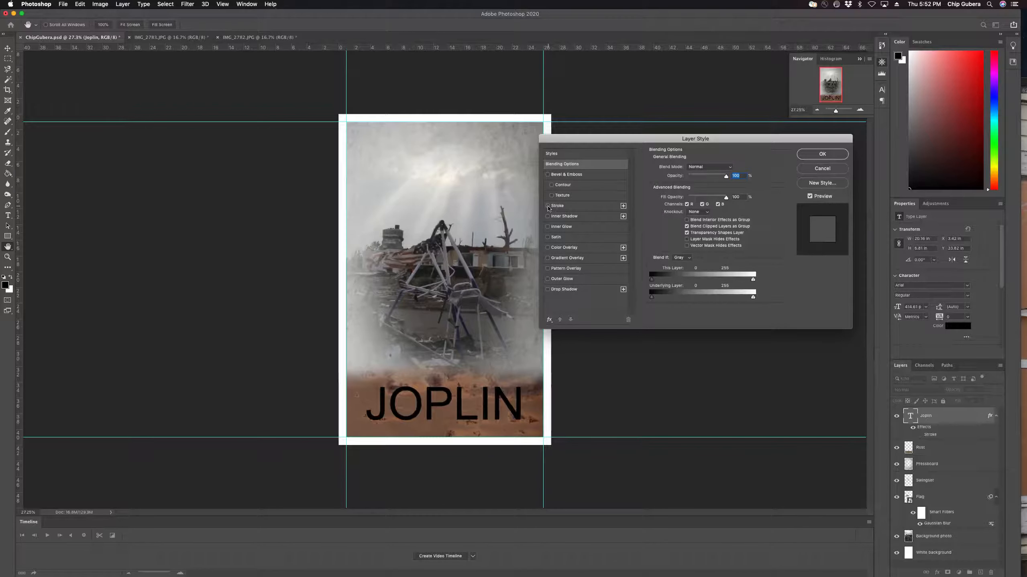
click(571, 209)
click(669, 226)
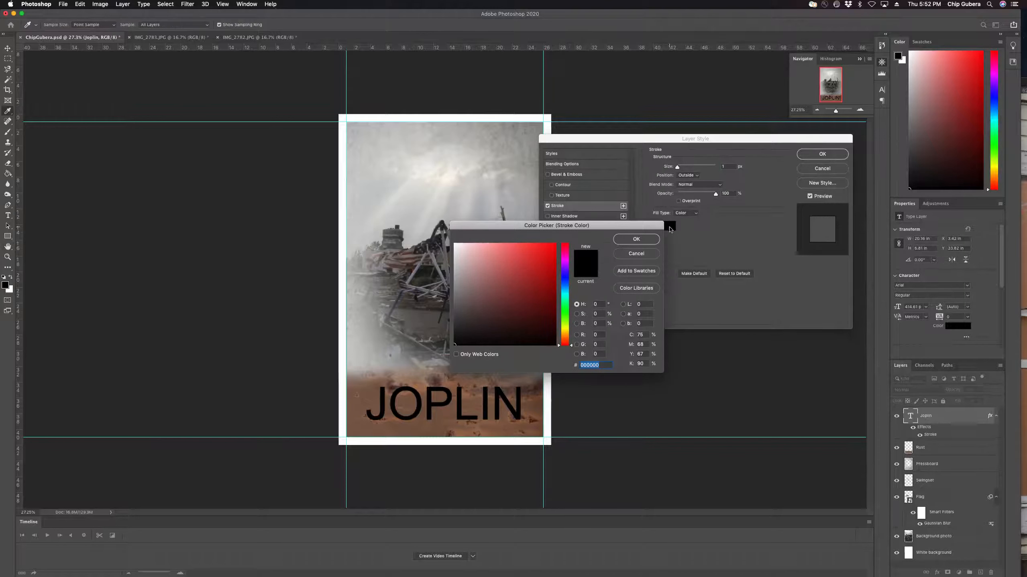
click(551, 248)
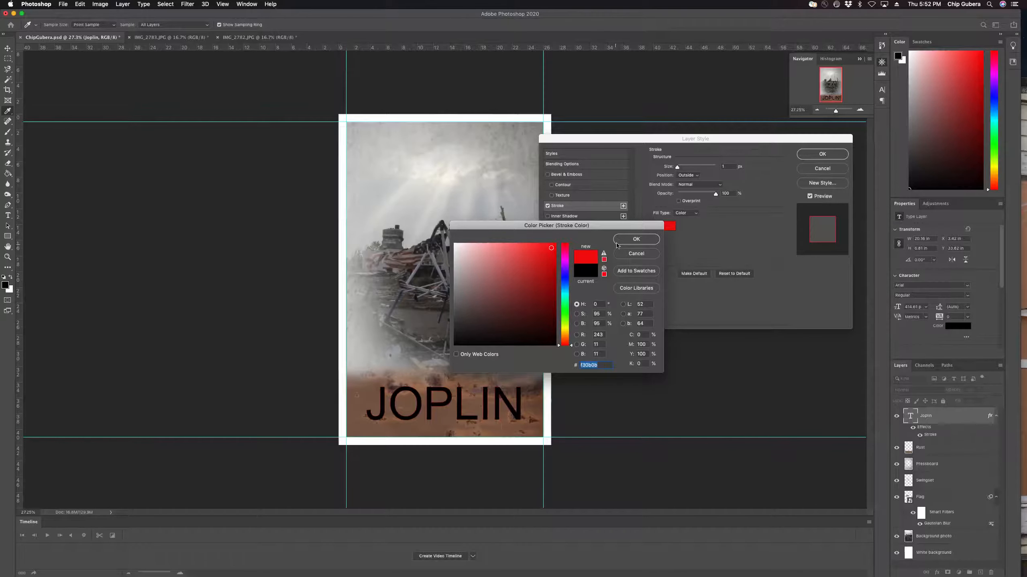
click(636, 239)
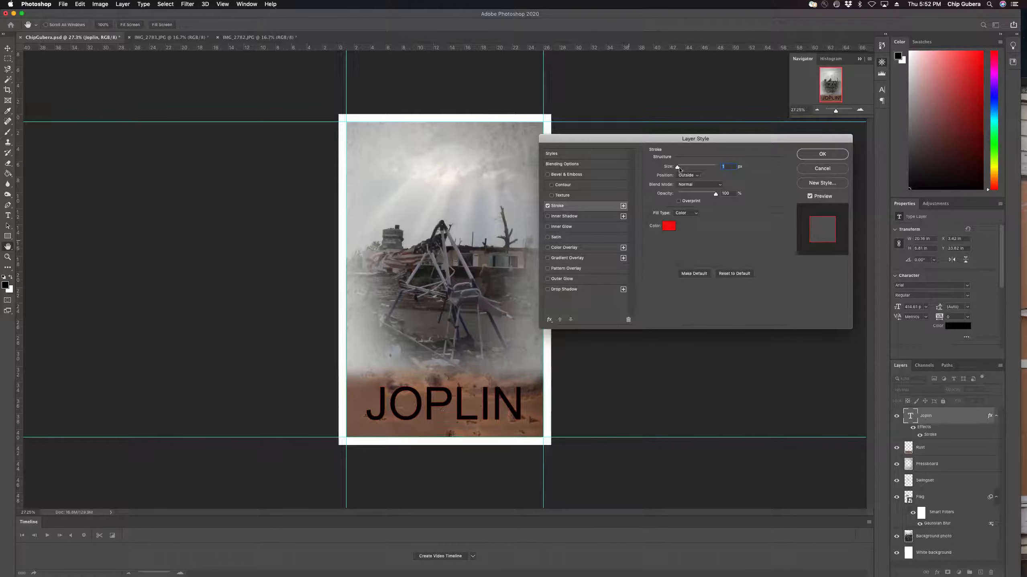
drag(678, 167, 682, 169)
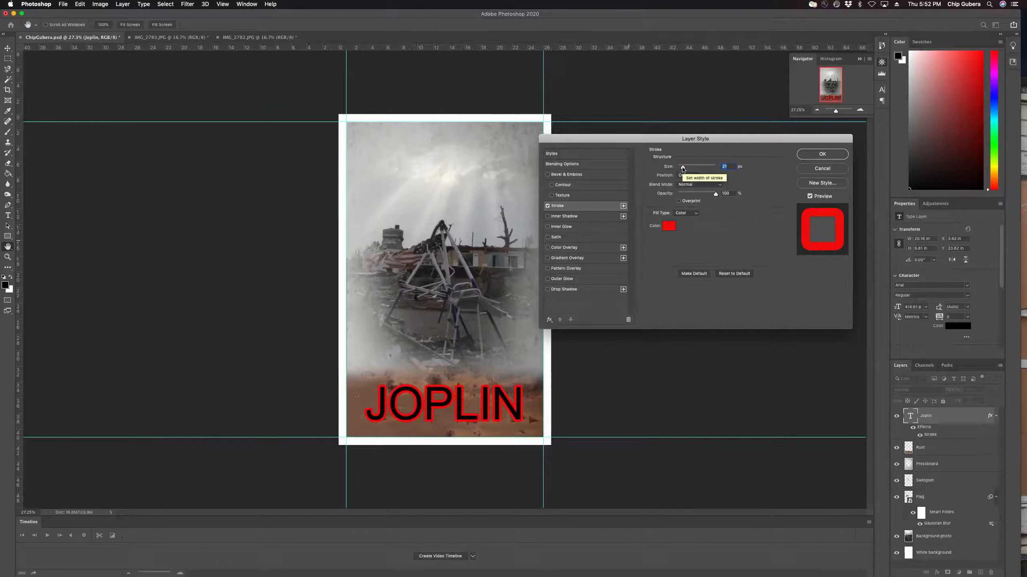
drag(683, 169, 679, 168)
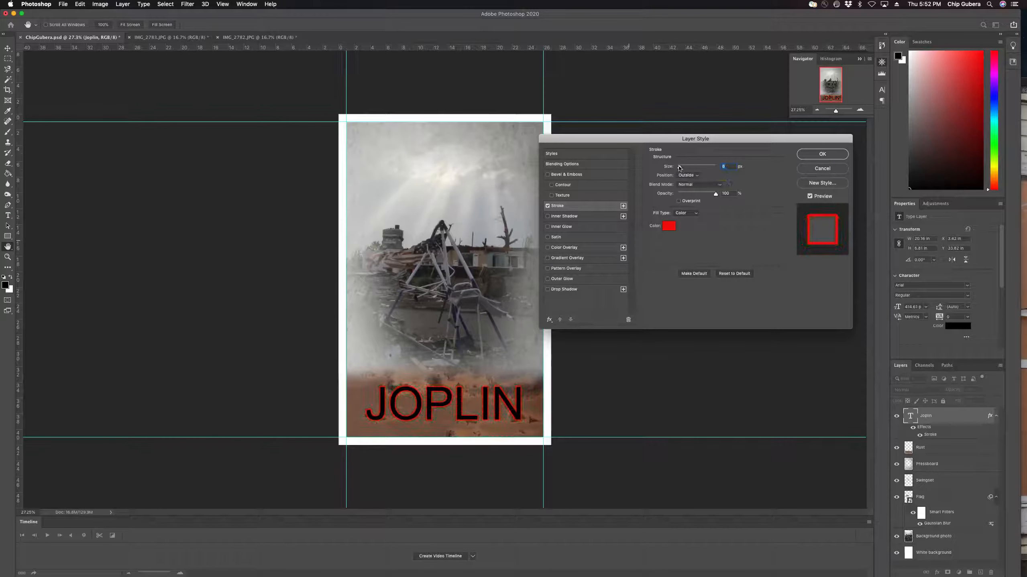
click(548, 206)
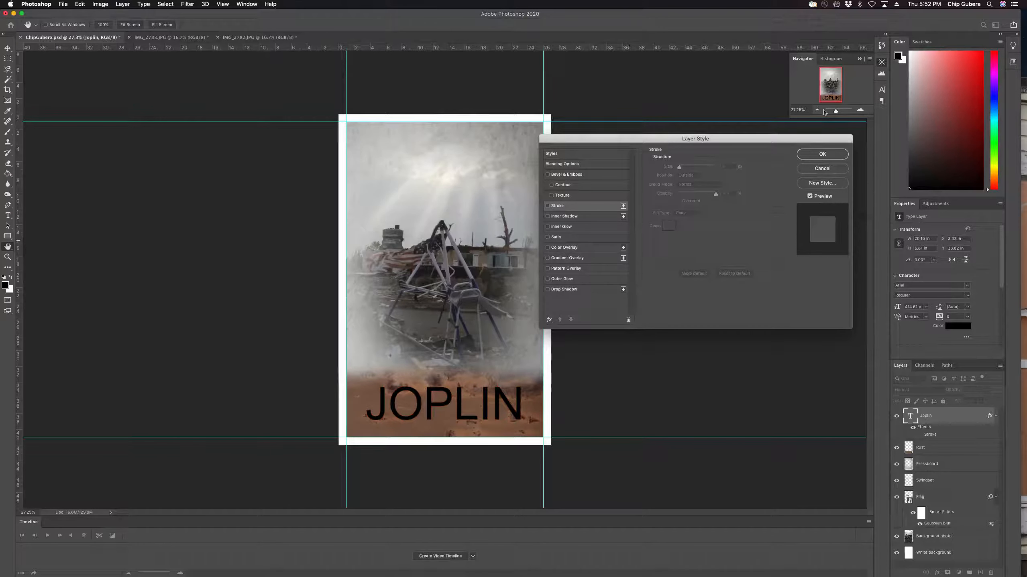
click(822, 168)
Turn on Bevel & Emboss with its Contour option for the JOPLIN text layer and open the bevel settings.
drag(836, 110, 836, 104)
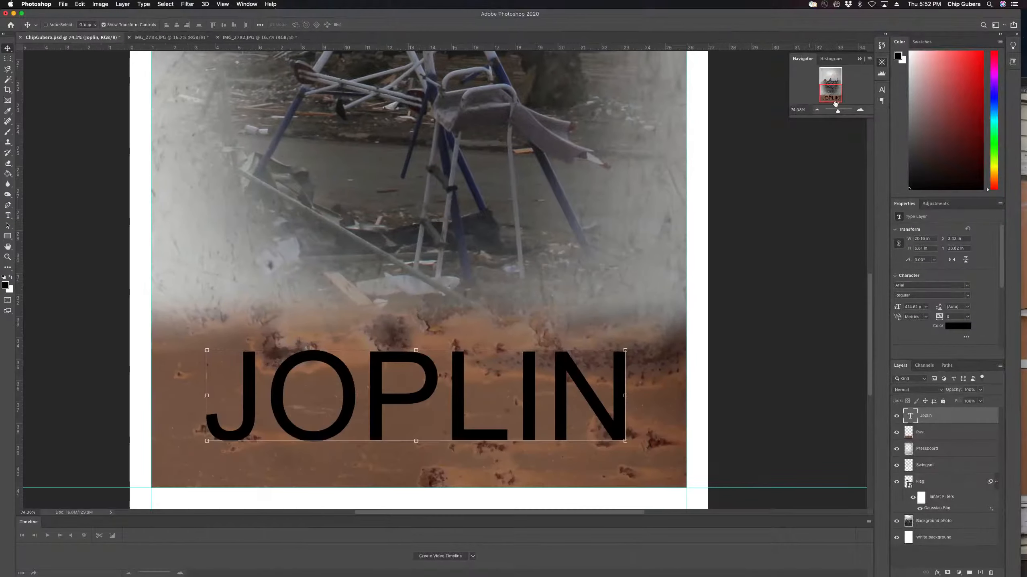
double_click(977, 417)
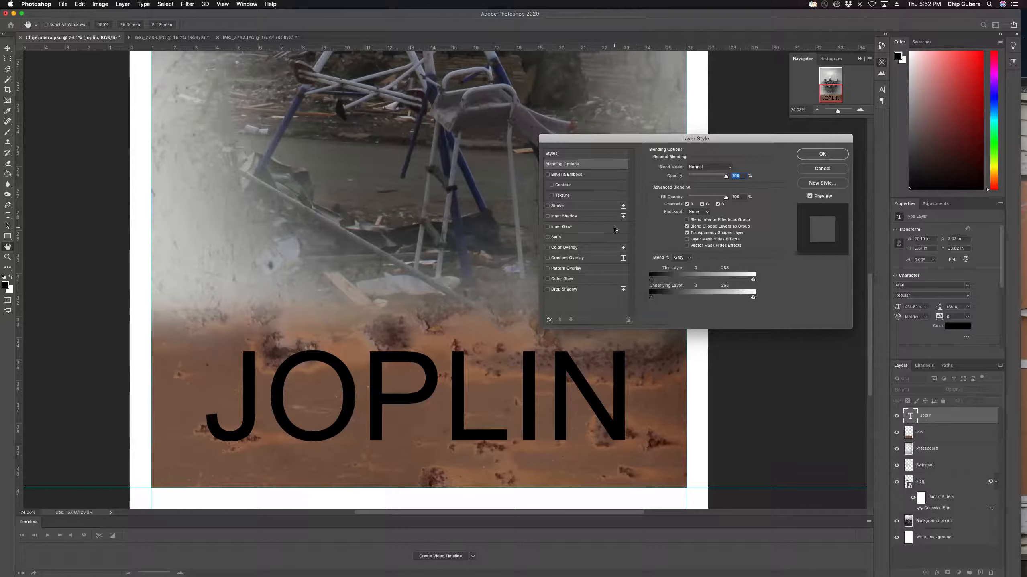
click(550, 175)
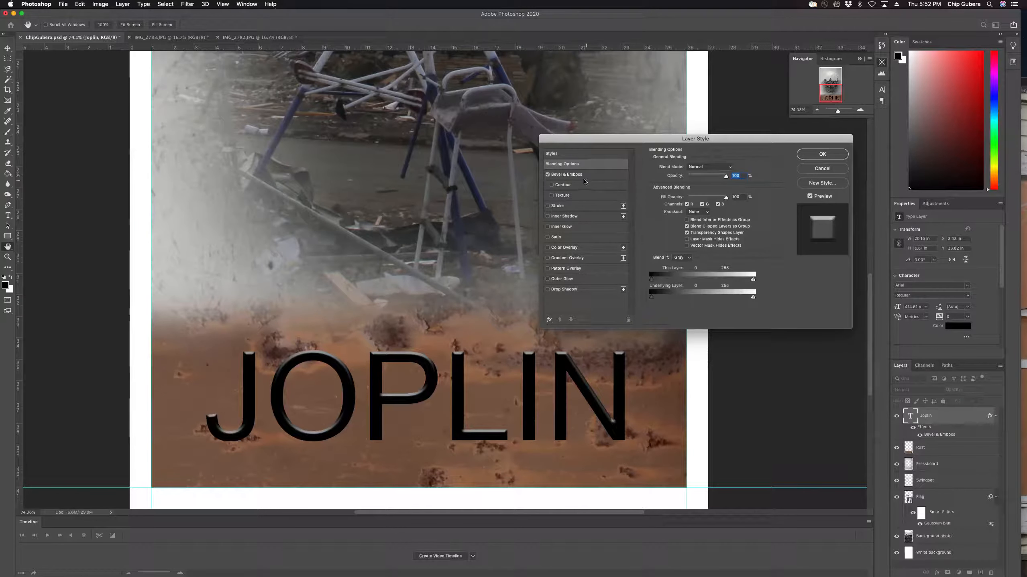
click(551, 186)
click(579, 190)
click(600, 177)
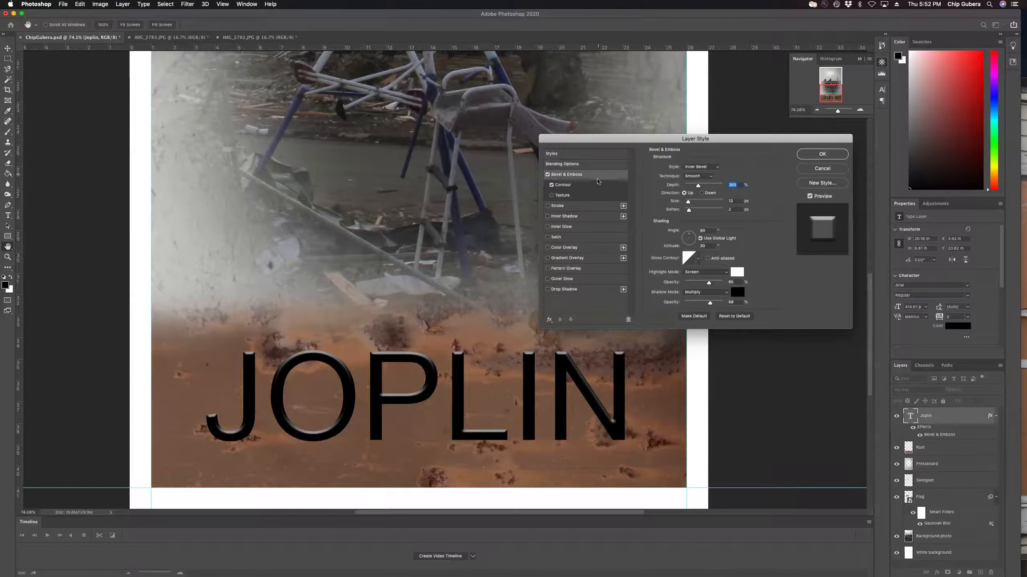
click(598, 185)
click(600, 177)
Try the Outer Bevel and Emboss styles on the JOPLIN text and return to Inner Bevel.
click(716, 170)
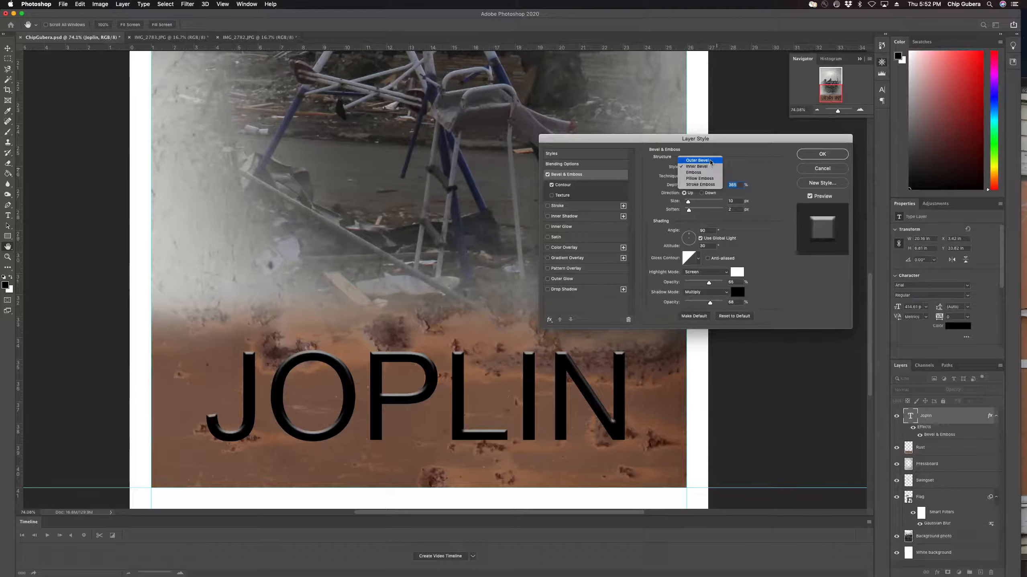
click(711, 163)
click(714, 168)
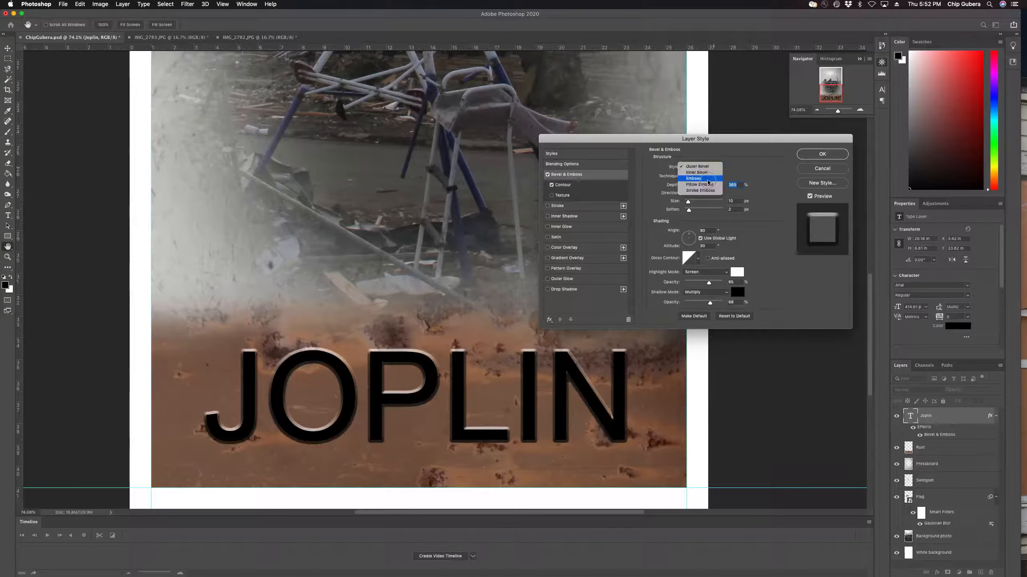
click(715, 177)
click(711, 167)
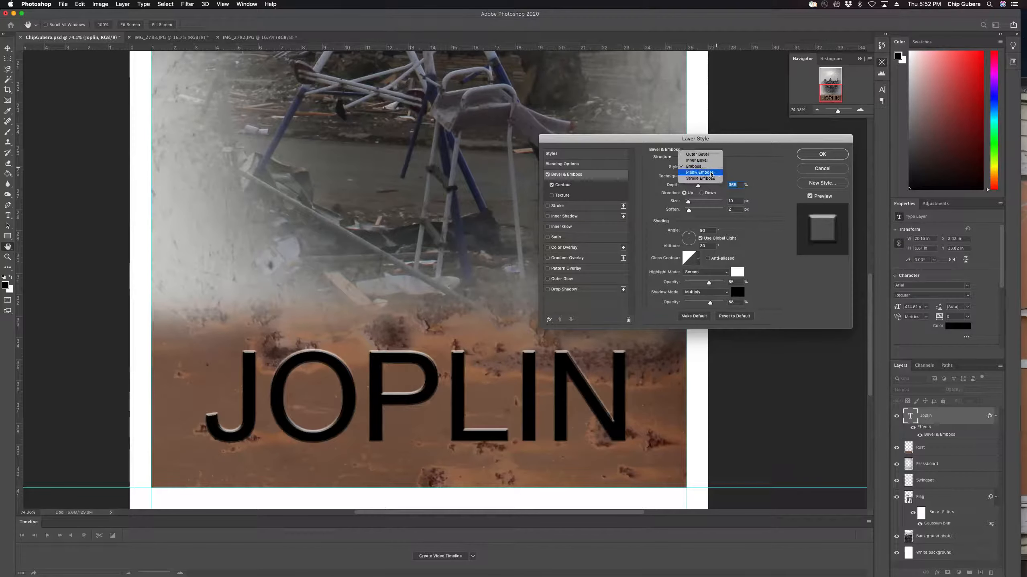
click(710, 160)
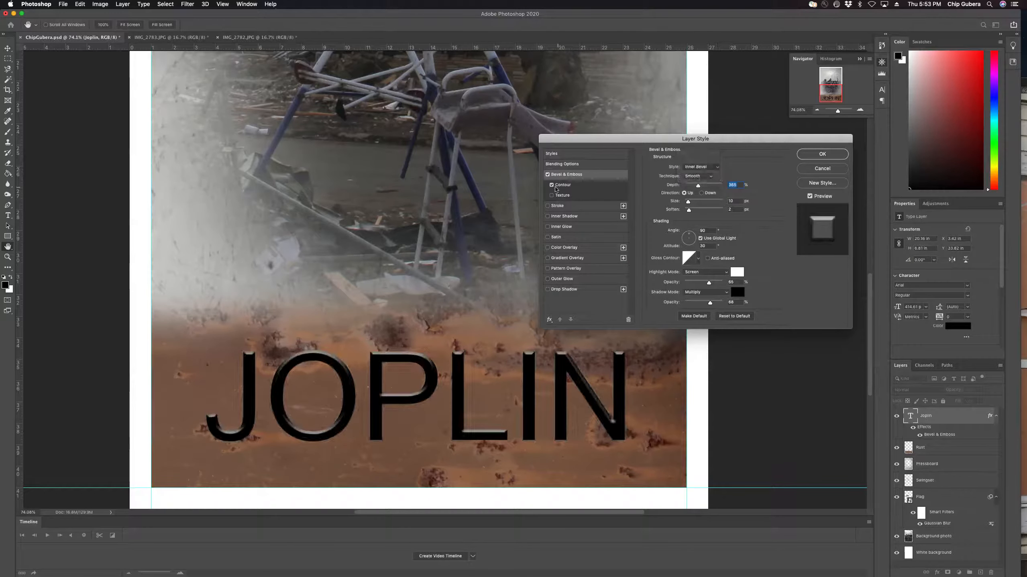
Turn off the bevel's Contour option on the JOPLIN text and set the bevel Depth to 646%.
click(552, 186)
mouse_move(698, 185)
mouse_down()
mouse_move(735, 188)
mouse_move(709, 186)
mouse_move(688, 203)
mouse_up()
Try the various Gloss Contour presets on the JOPLIN bevel and return to the straight linear contour.
click(698, 259)
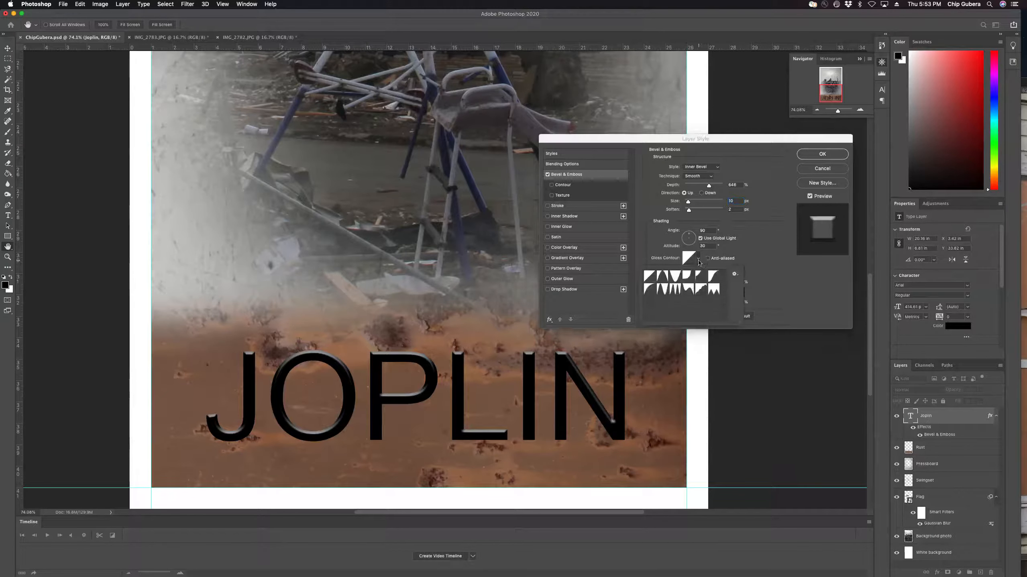
click(666, 279)
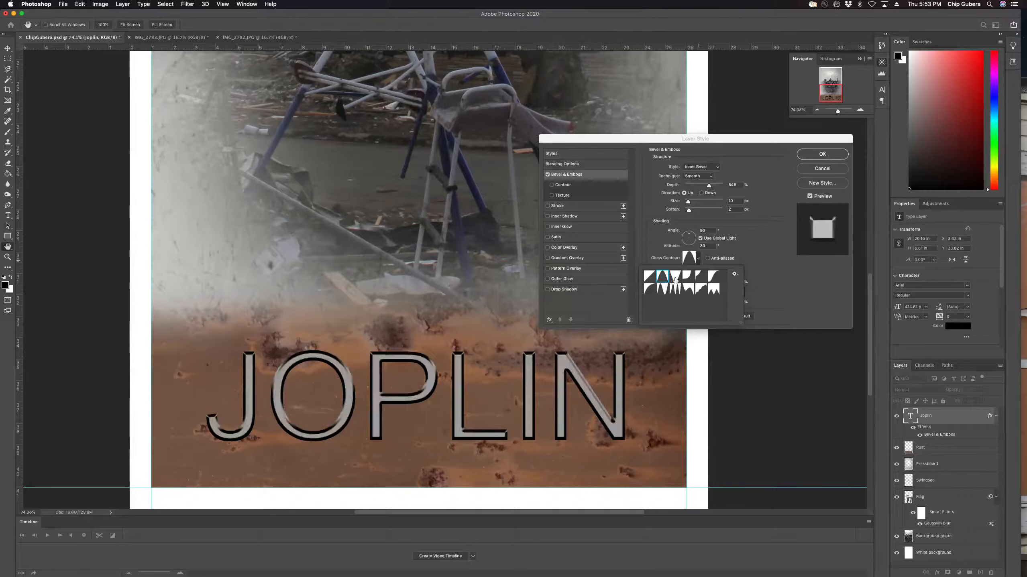
click(689, 282)
click(701, 279)
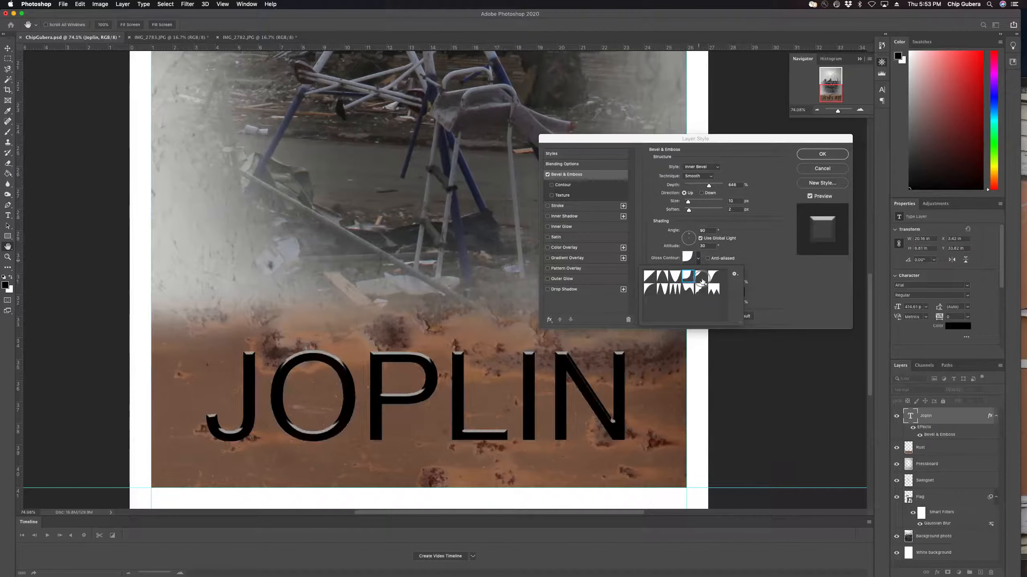
click(712, 280)
click(713, 291)
click(701, 289)
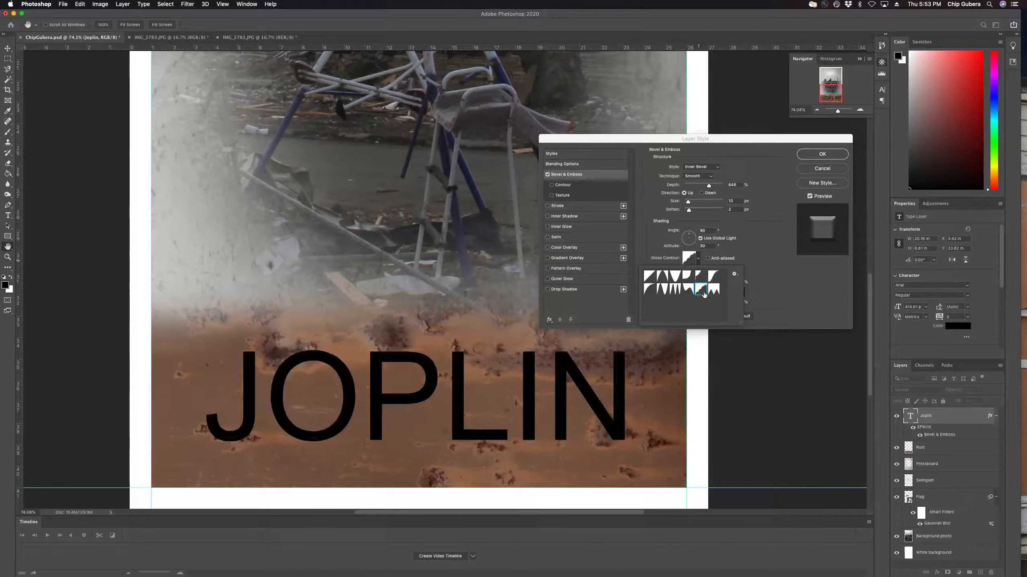
click(688, 290)
click(672, 293)
click(662, 290)
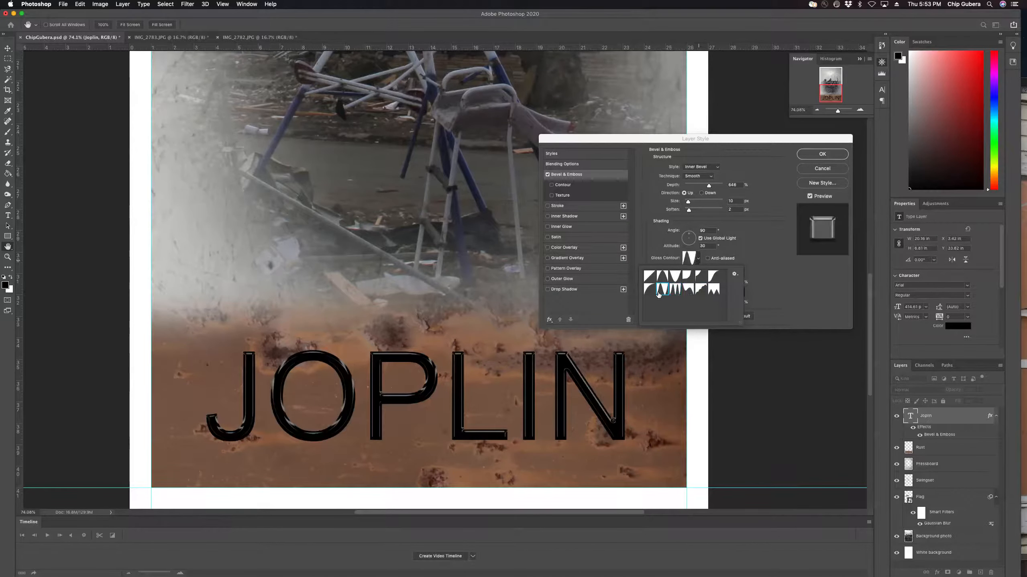
click(649, 291)
click(654, 278)
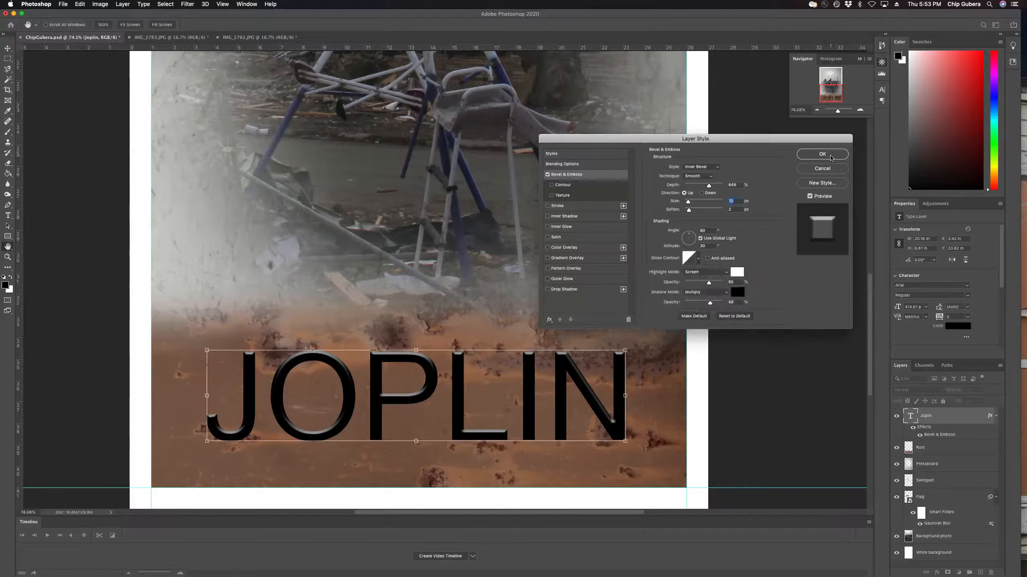
Apply the bevel settings and switch the JOPLIN layer's effects off and on to compare.
click(830, 157)
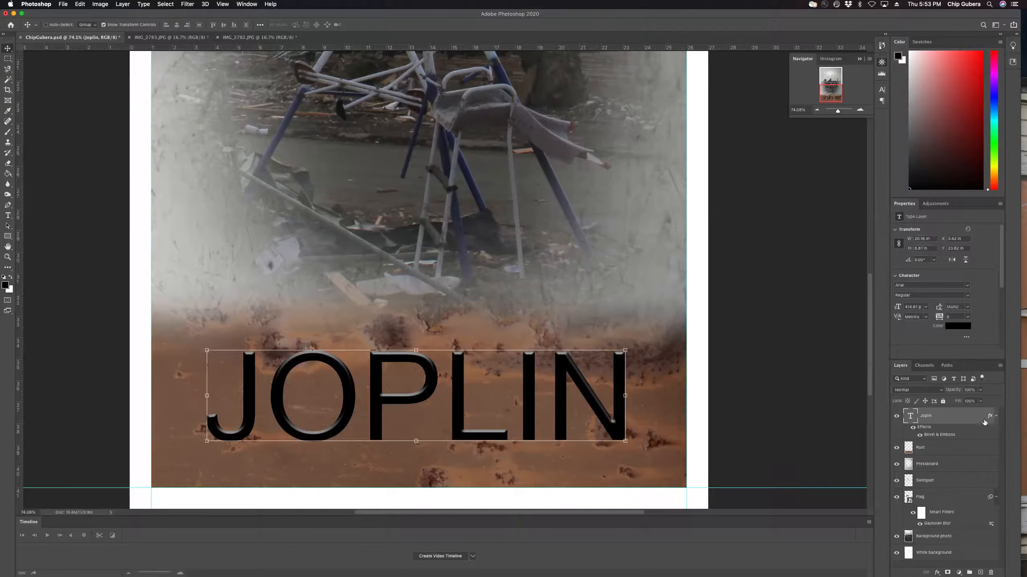
click(913, 427)
click(913, 428)
Reopen the JOPLIN layer's style settings, try a Drop Shadow on the text and turn it off again.
double_click(965, 415)
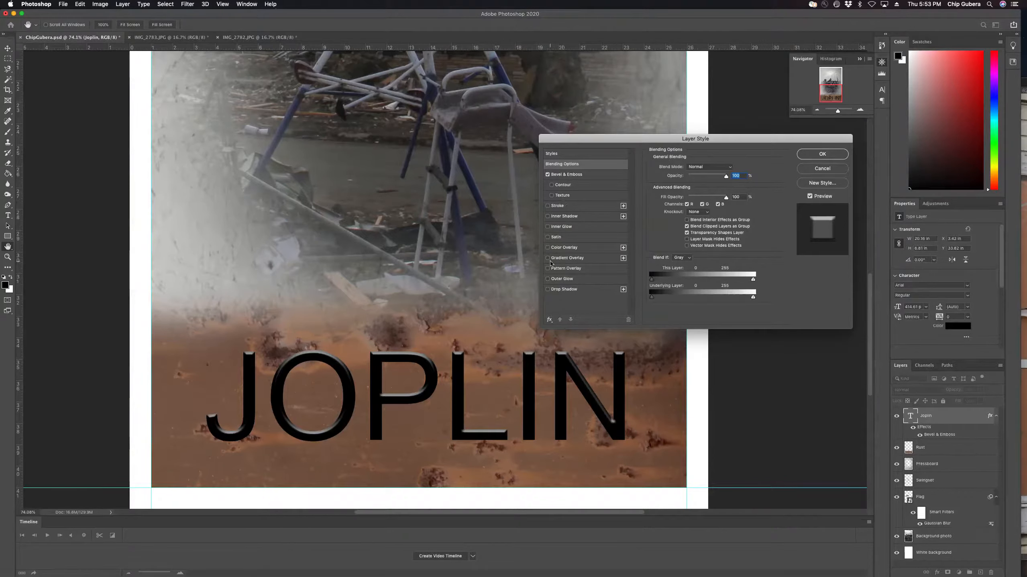
click(548, 289)
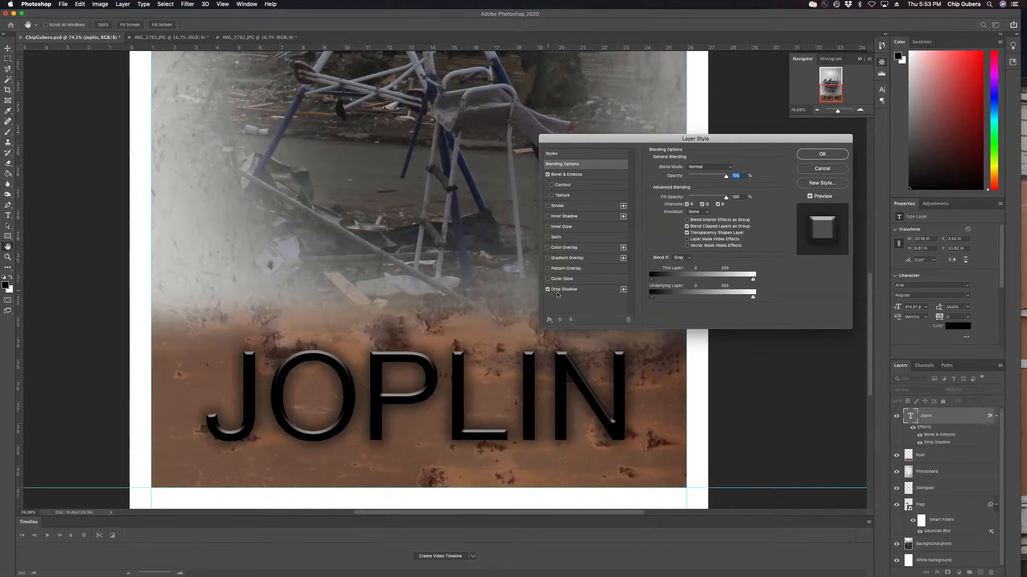
click(564, 290)
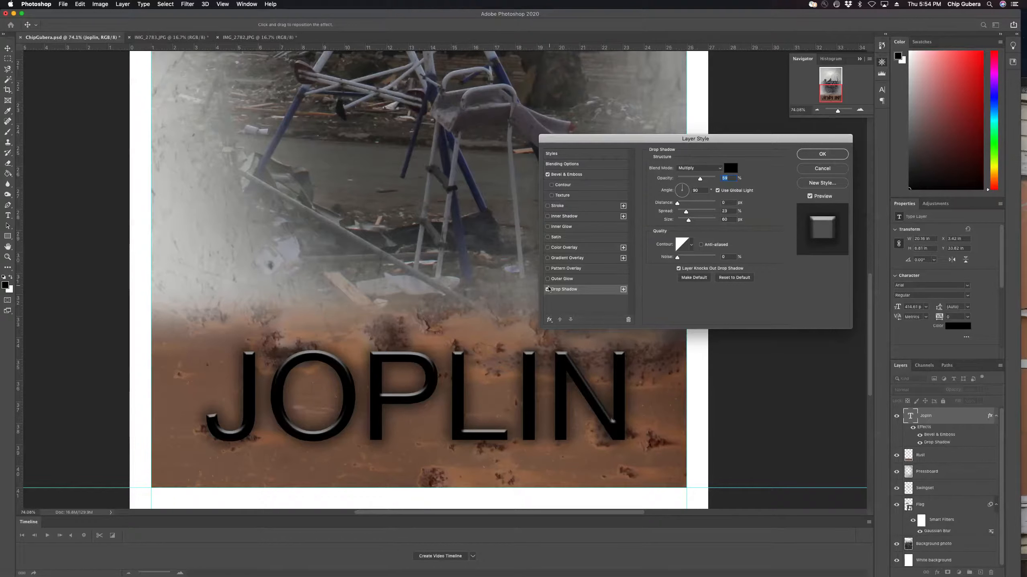
click(548, 289)
Turn on Outer Glow for the JOPLIN text and change the glow color to white.
click(548, 279)
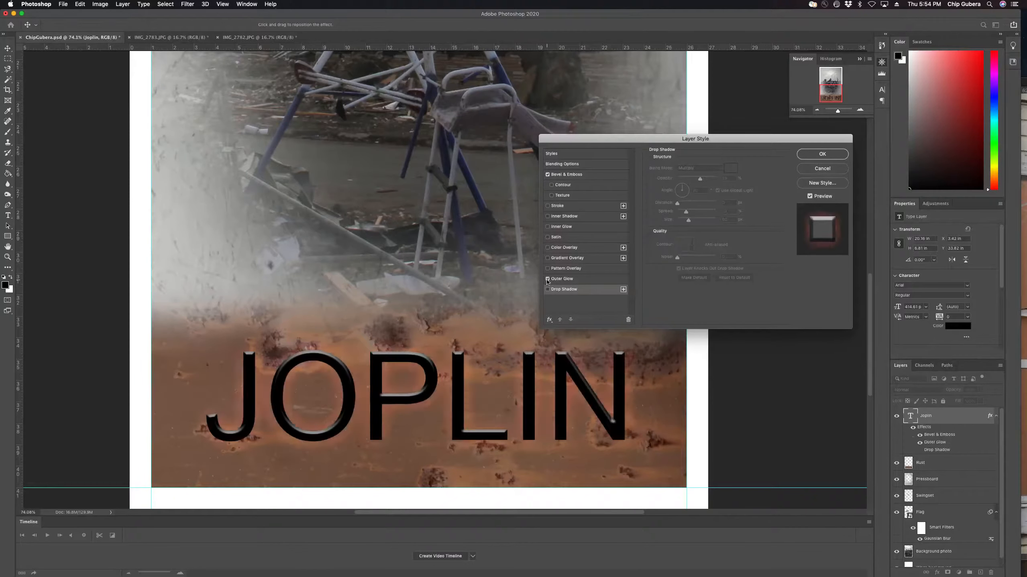
click(566, 281)
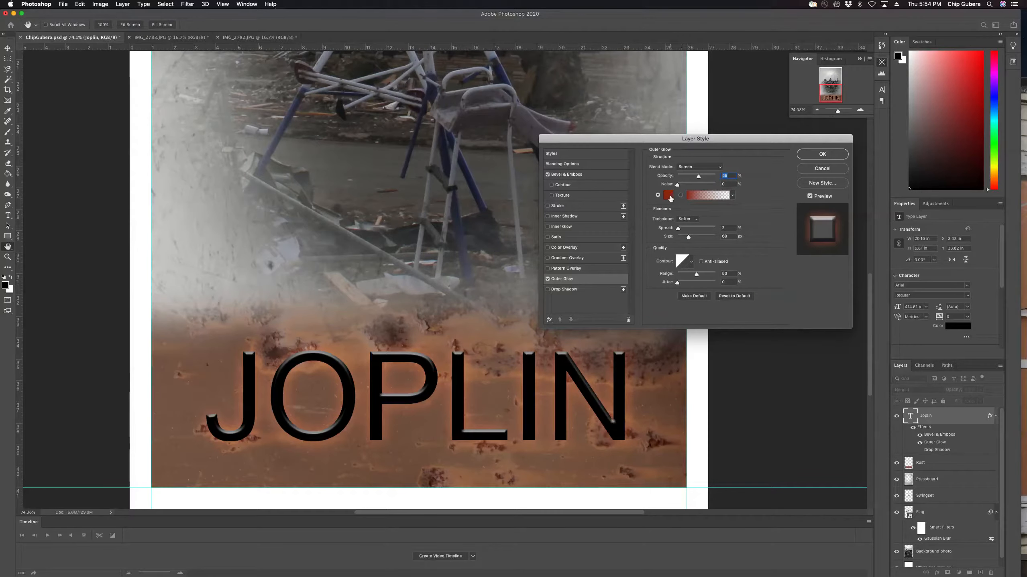
click(669, 195)
click(455, 245)
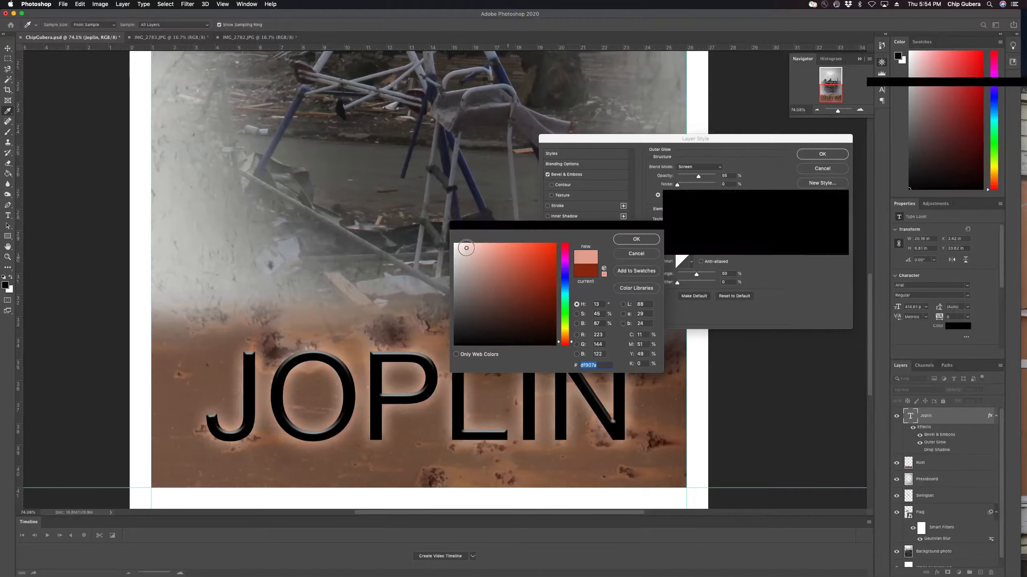
click(635, 240)
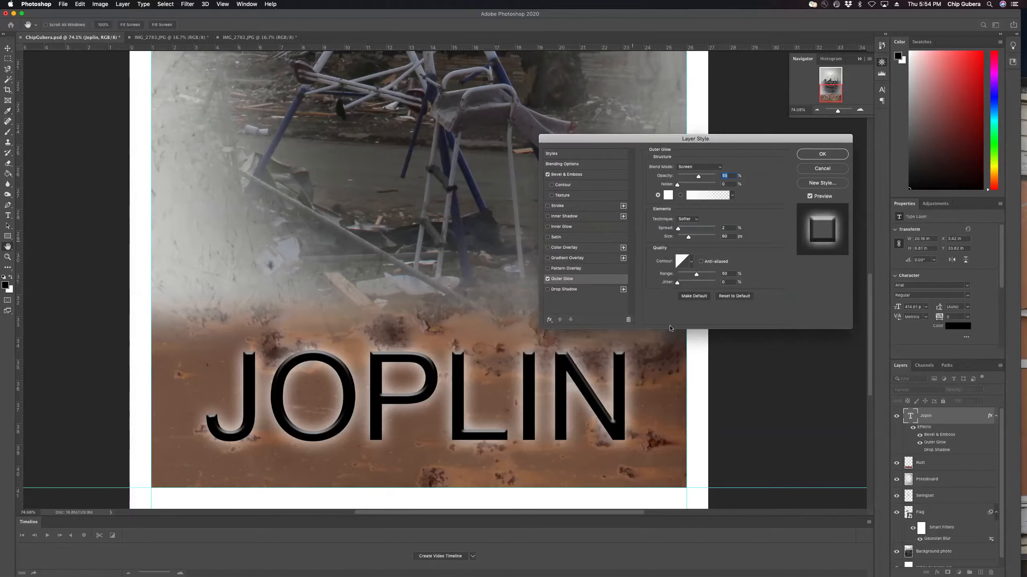
Try the outer glow at a size of 46 px and 29% opacity, switching it off and on to compare.
click(548, 280)
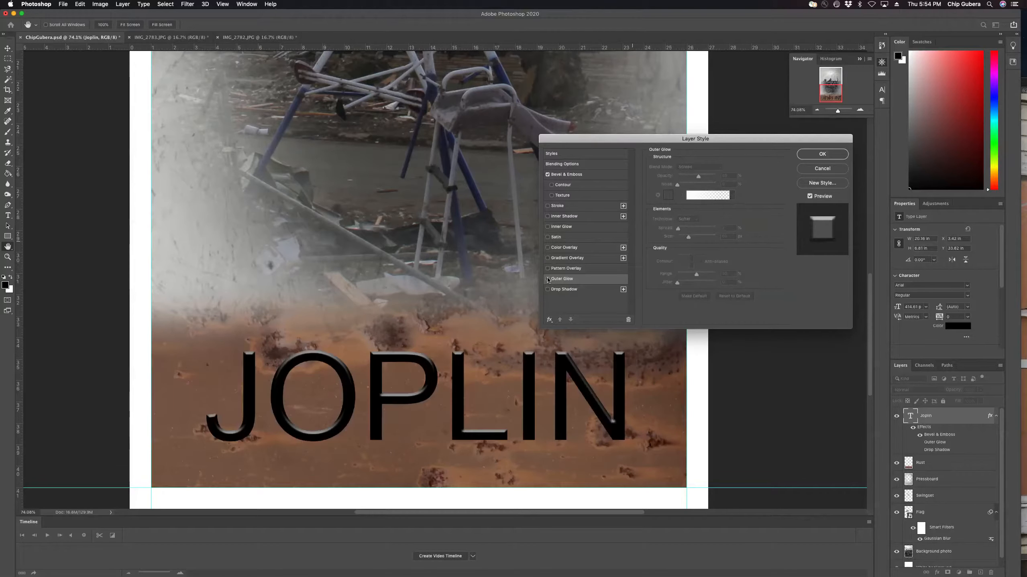
click(549, 279)
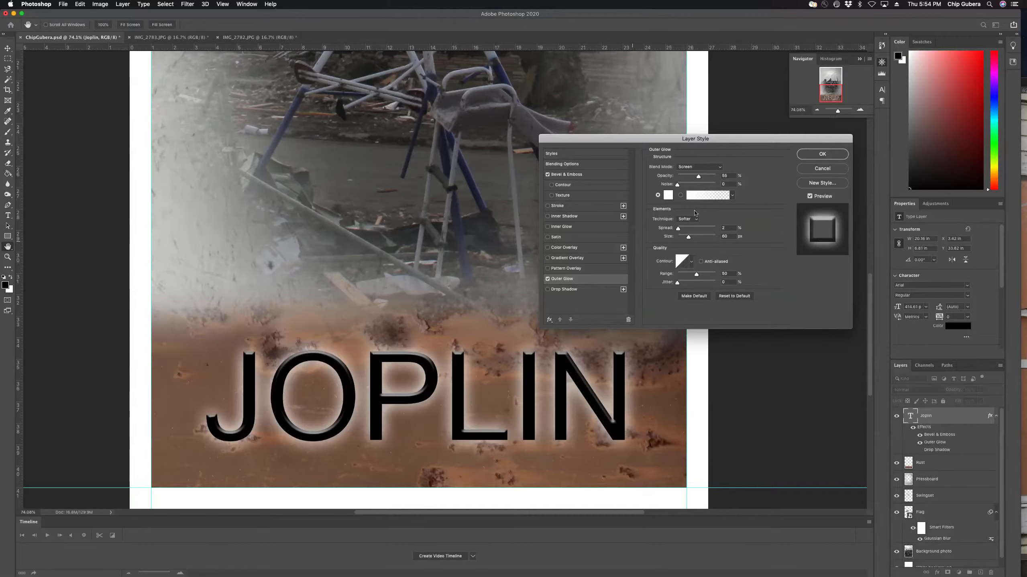
drag(688, 241, 688, 240)
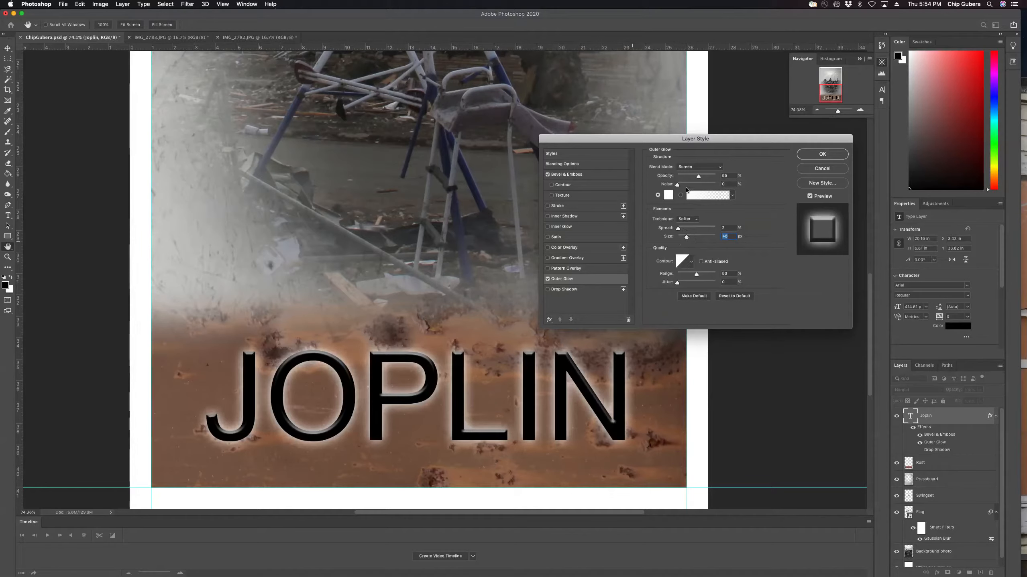
drag(698, 177, 689, 180)
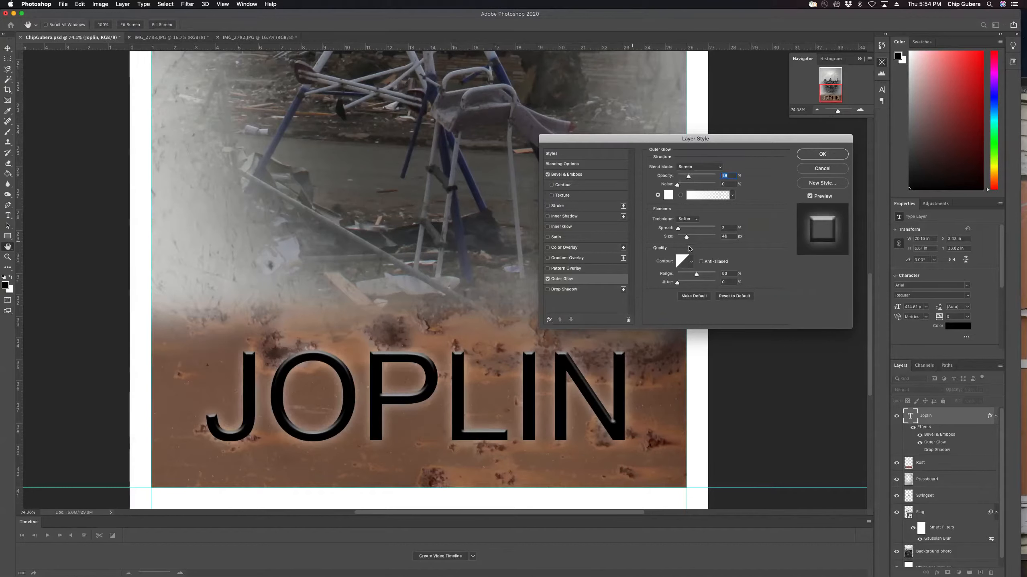
click(549, 279)
click(548, 280)
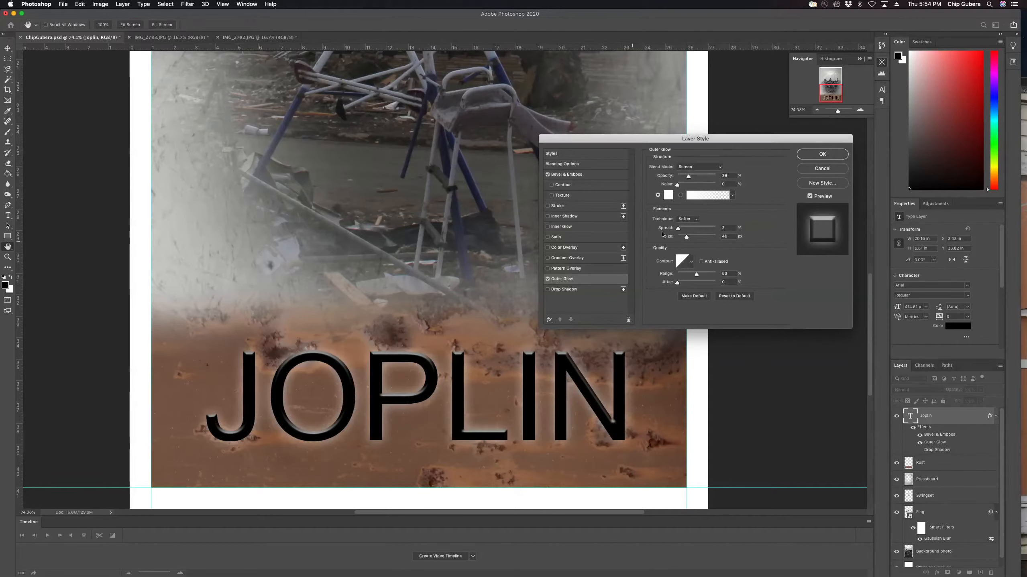
Set the outer glow's size to 16 px and its opacity to 24%, compare with it off, and apply the layer style.
drag(685, 239, 683, 238)
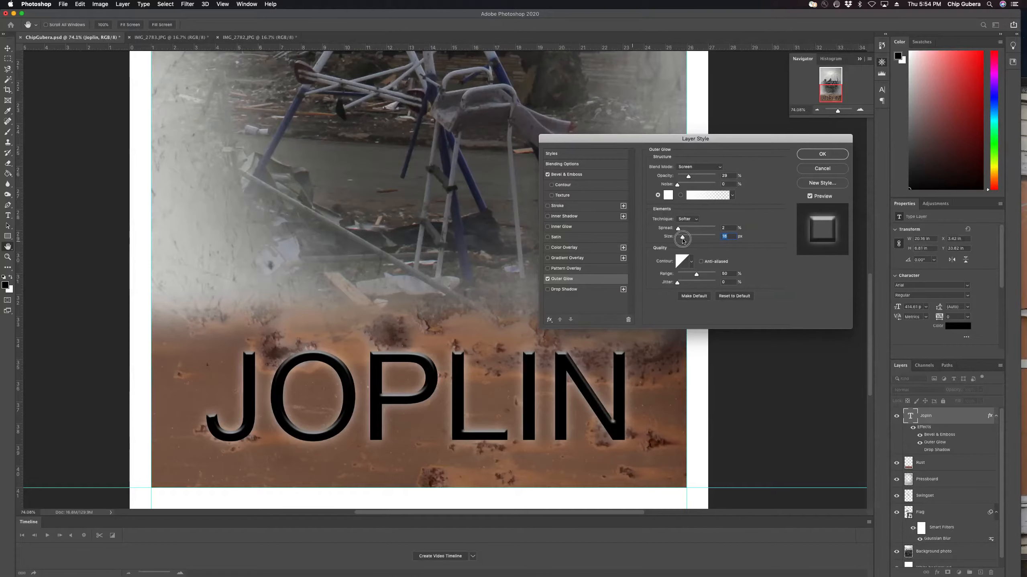
drag(699, 176, 687, 178)
click(548, 279)
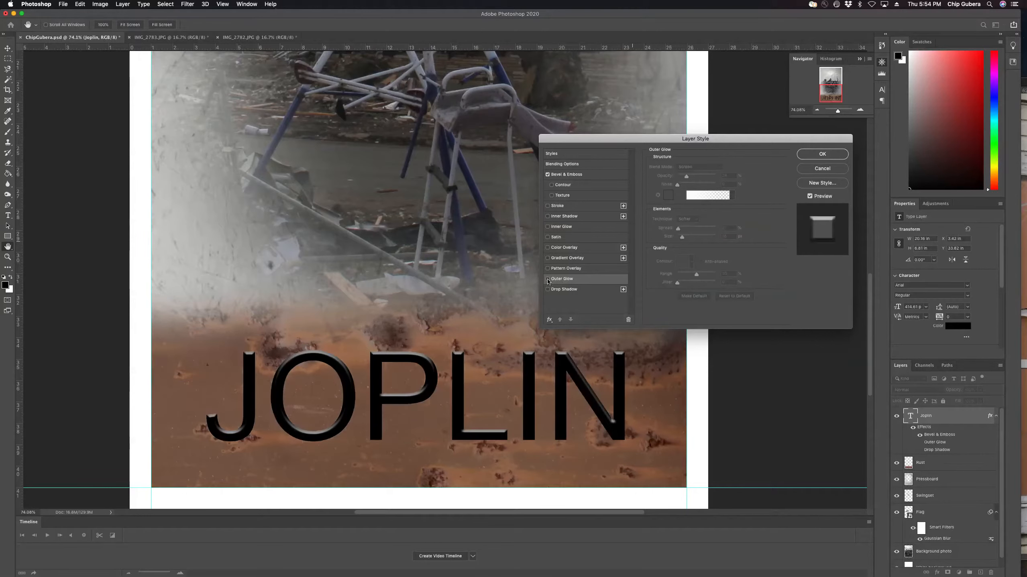
click(548, 279)
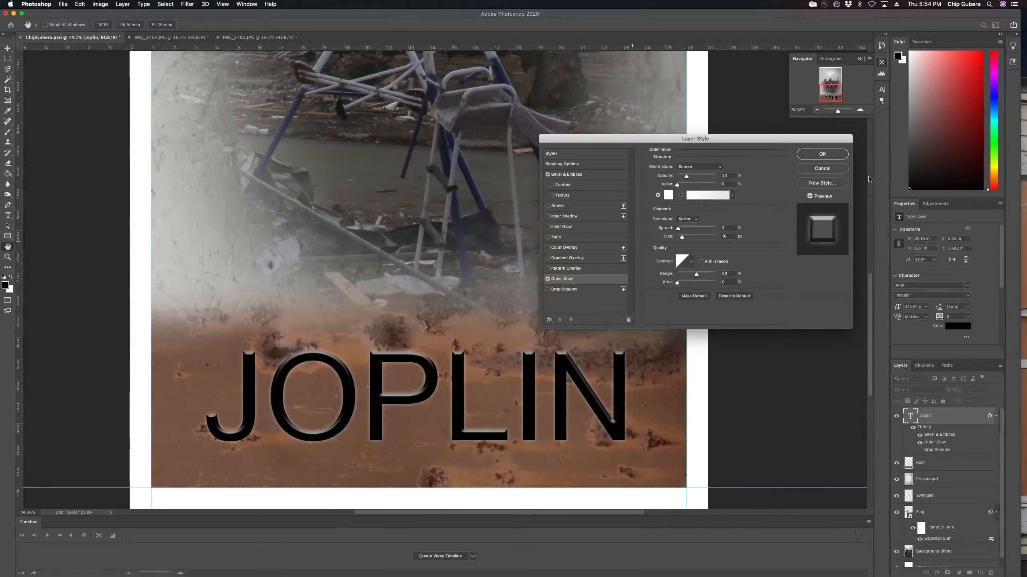
click(823, 154)
Fit the whole poster in view and check the JOPLIN title with its Outer Glow effect hidden and shown.
drag(837, 110, 837, 112)
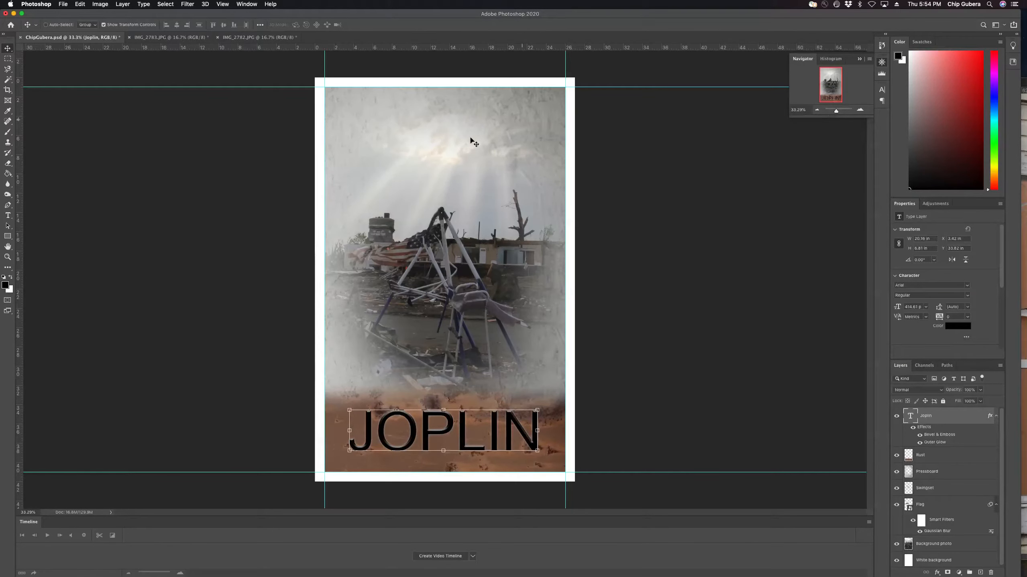
click(920, 444)
mouse_move(524, 571)
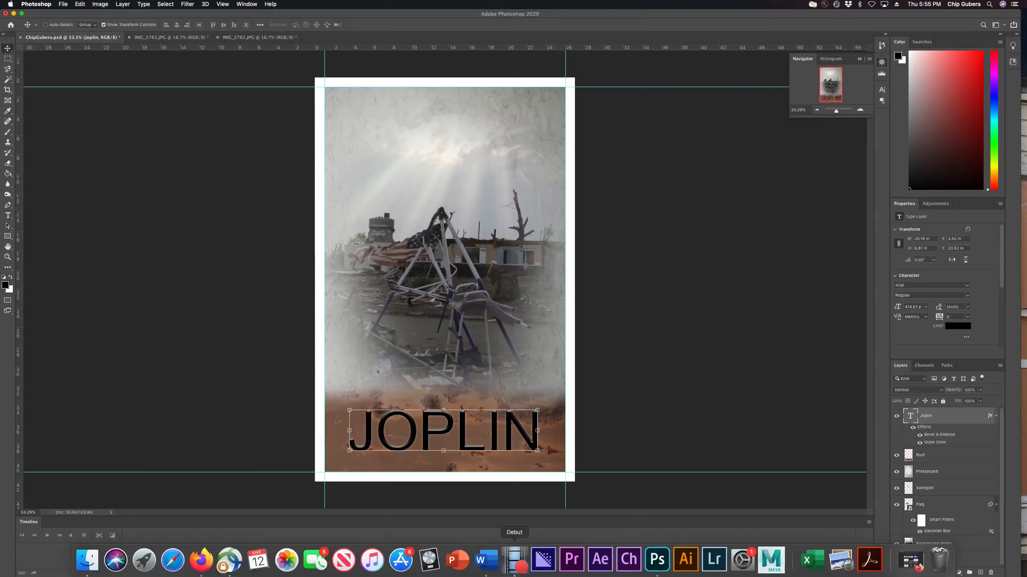